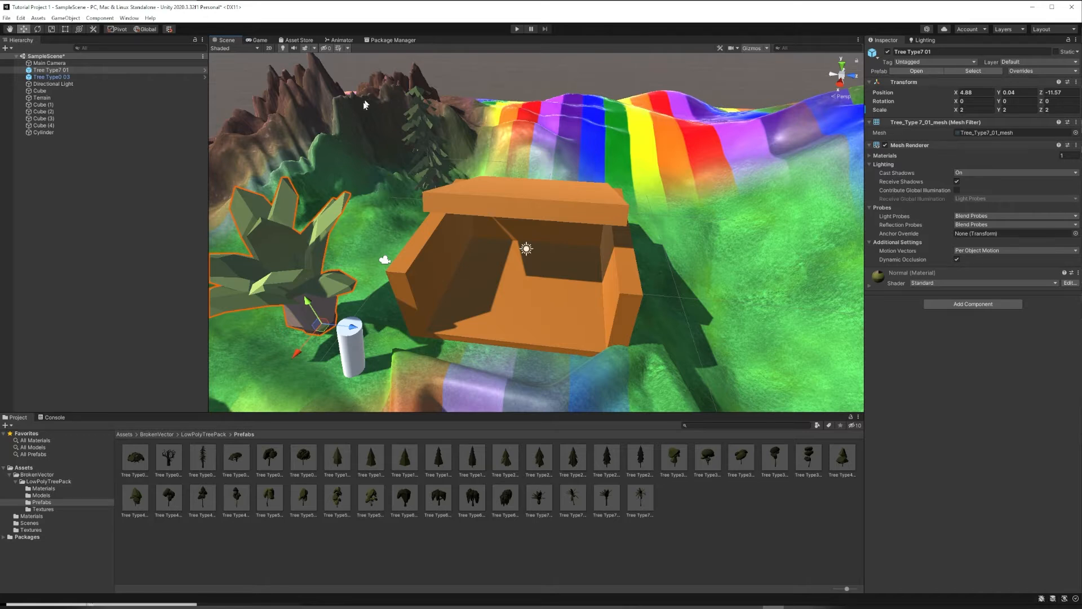
Open the Unity Asset Store website in the browser and search for "first person controller"
click(305, 42)
click(308, 144)
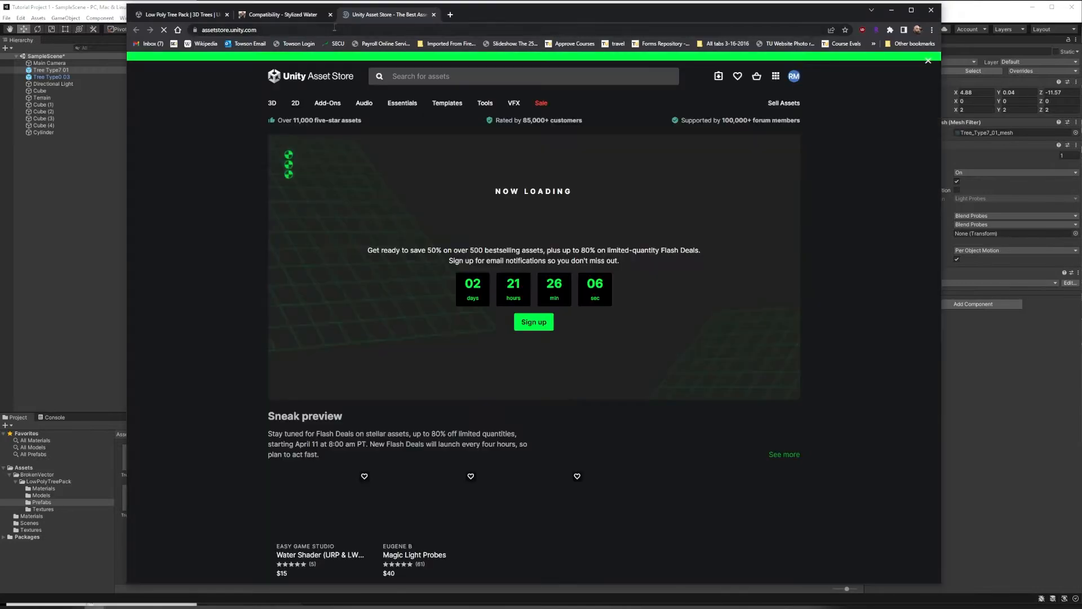
click(484, 100)
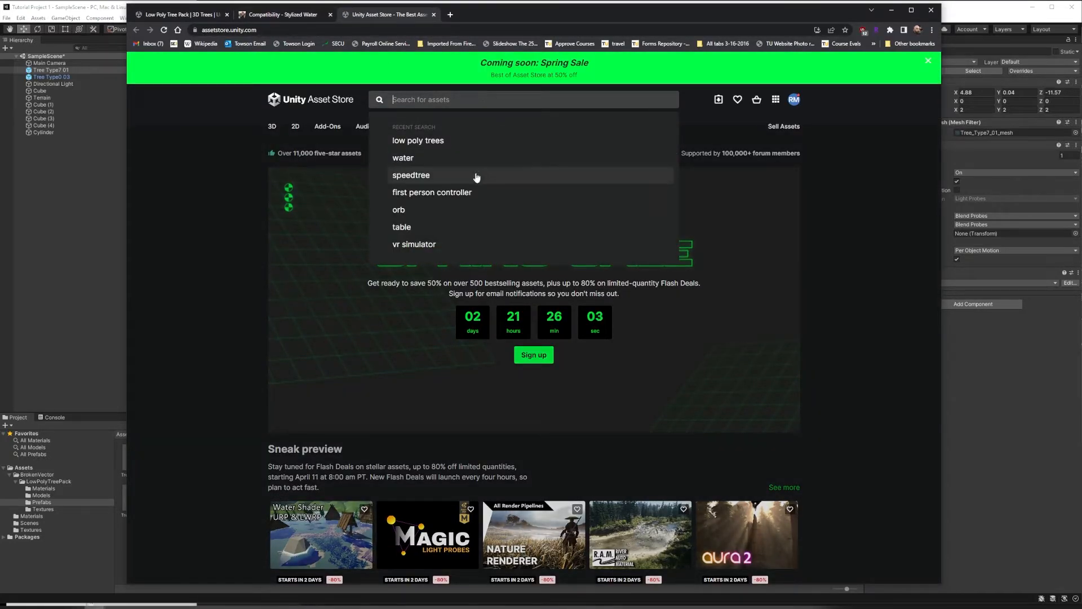
click(469, 193)
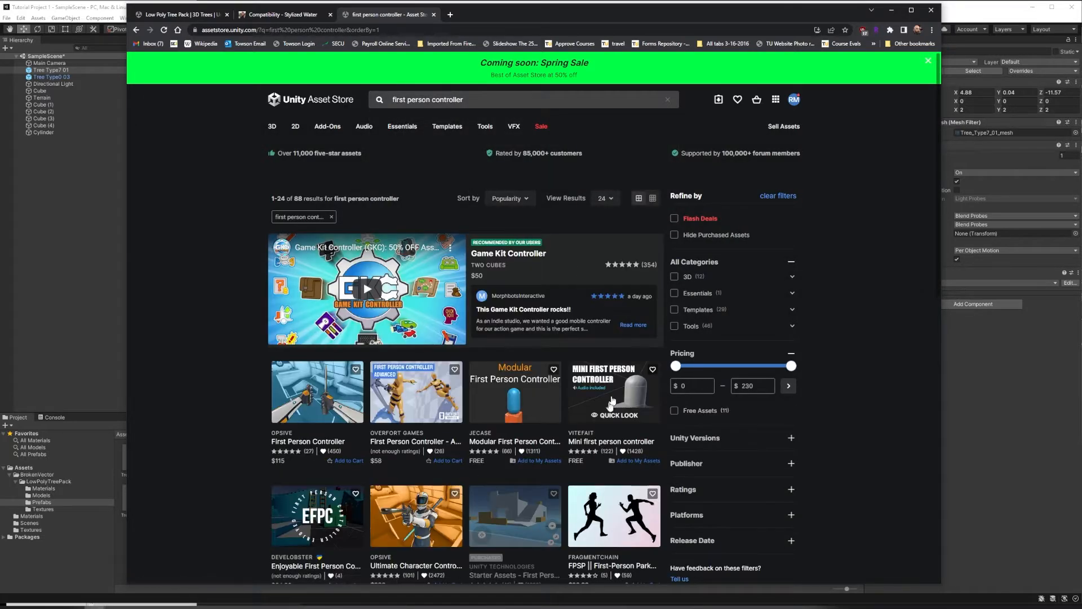
Find the free Starter Assets - First Person Character Controller by Unity Technologies and open it in Unity's Package Manager
scroll(585, 443, down, 2)
scroll(585, 443, down, 2)
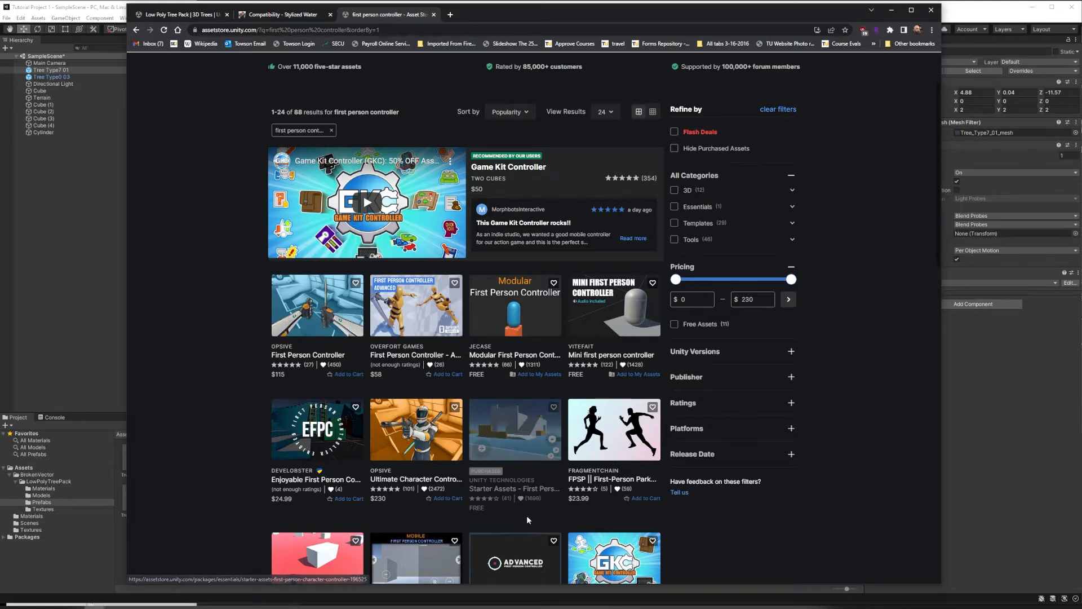
click(523, 423)
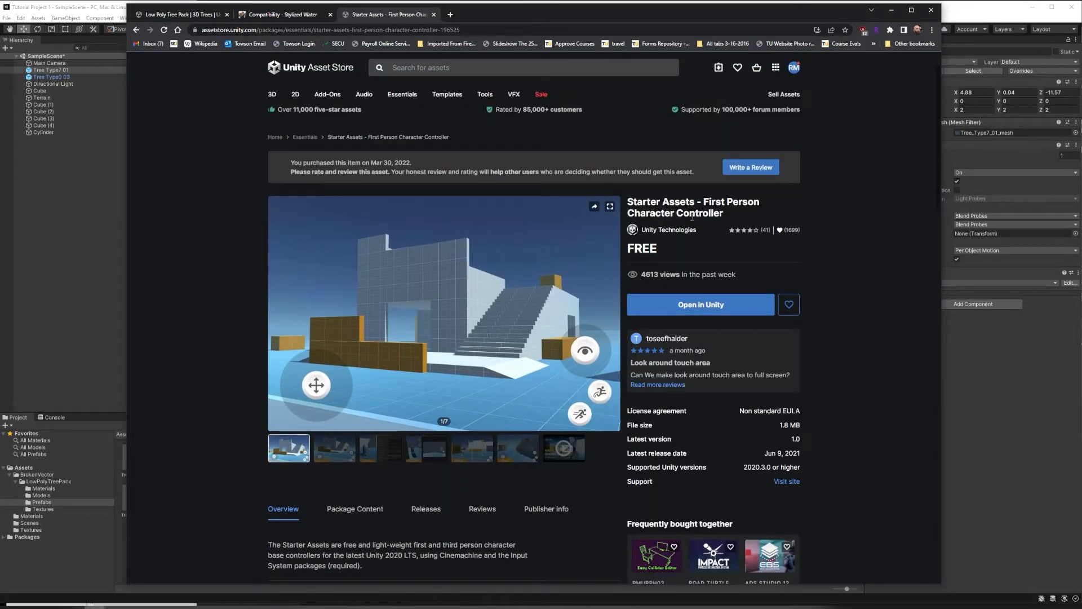
click(727, 310)
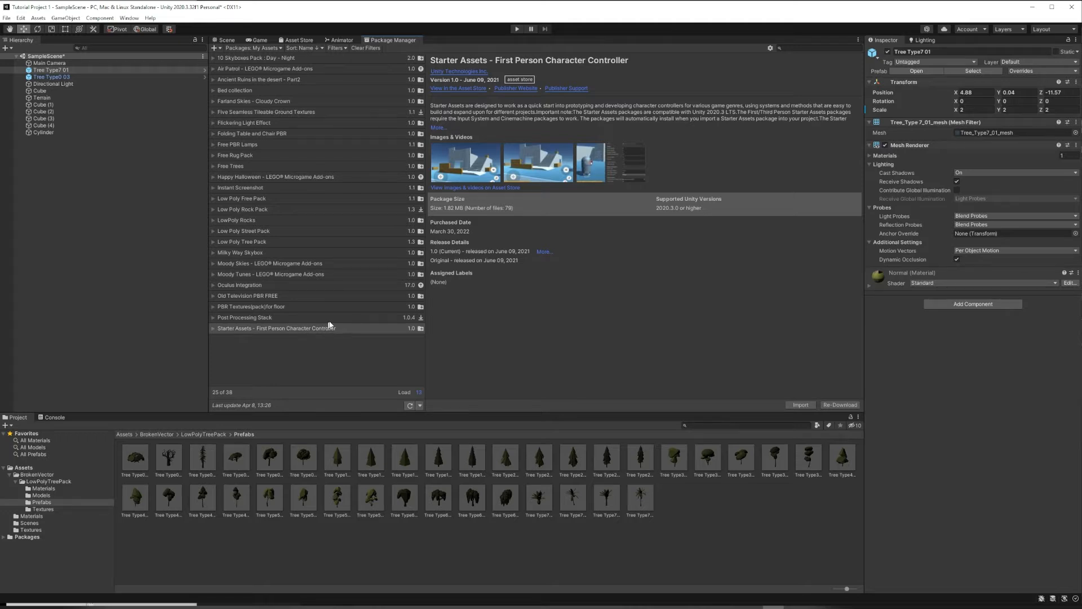
Review the contents of the Starter Assets - First Person Character Controller package and import all of its files into the project
click(799, 405)
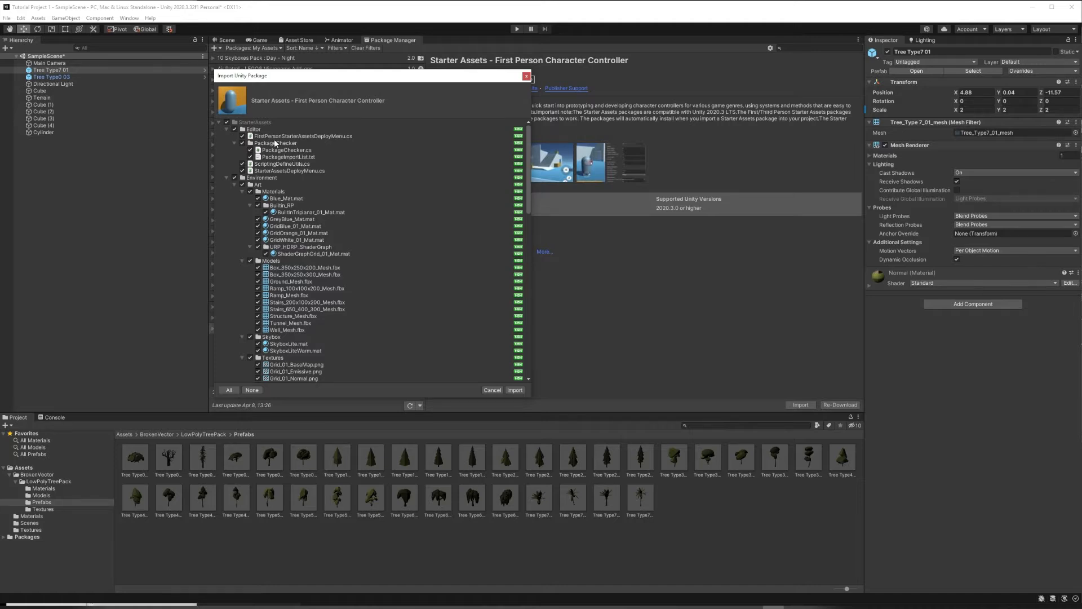
scroll(298, 216, down, 10)
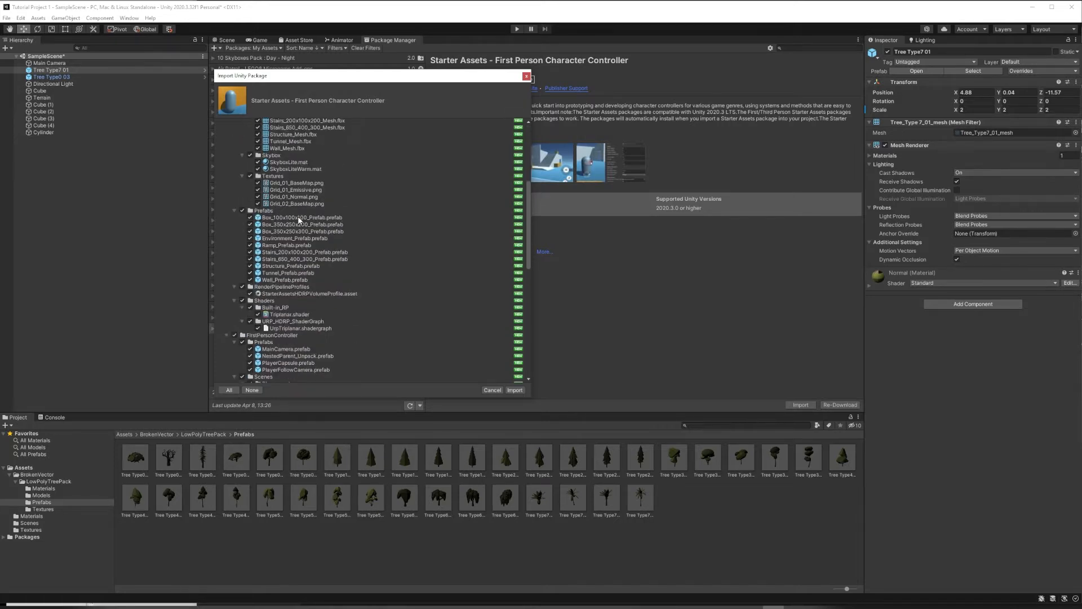
scroll(308, 230, down, 7)
scroll(322, 367, up, 7)
scroll(324, 349, up, 10)
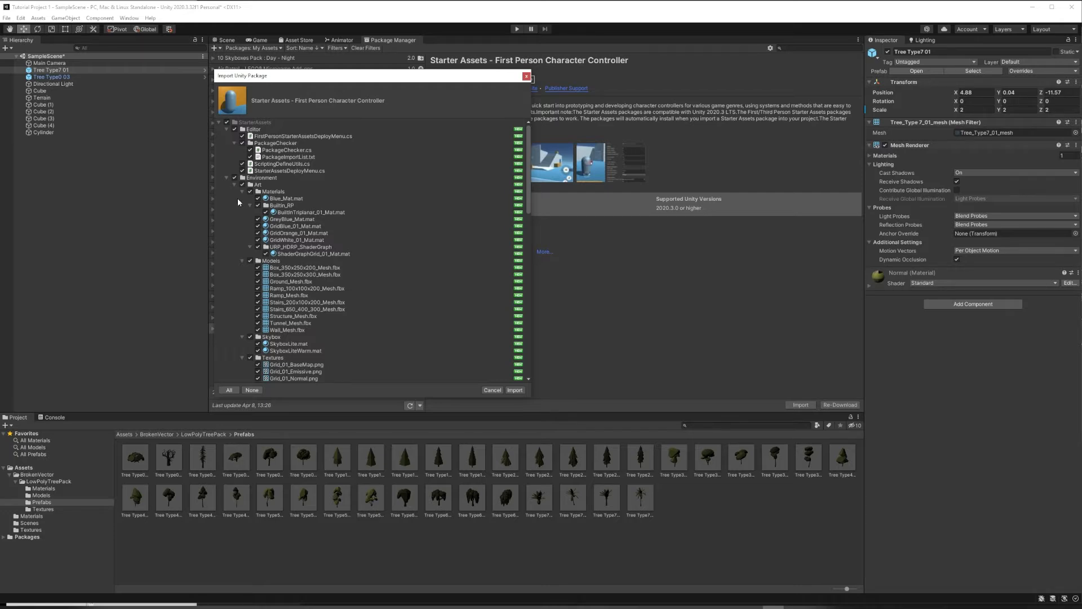
scroll(317, 166, down, 15)
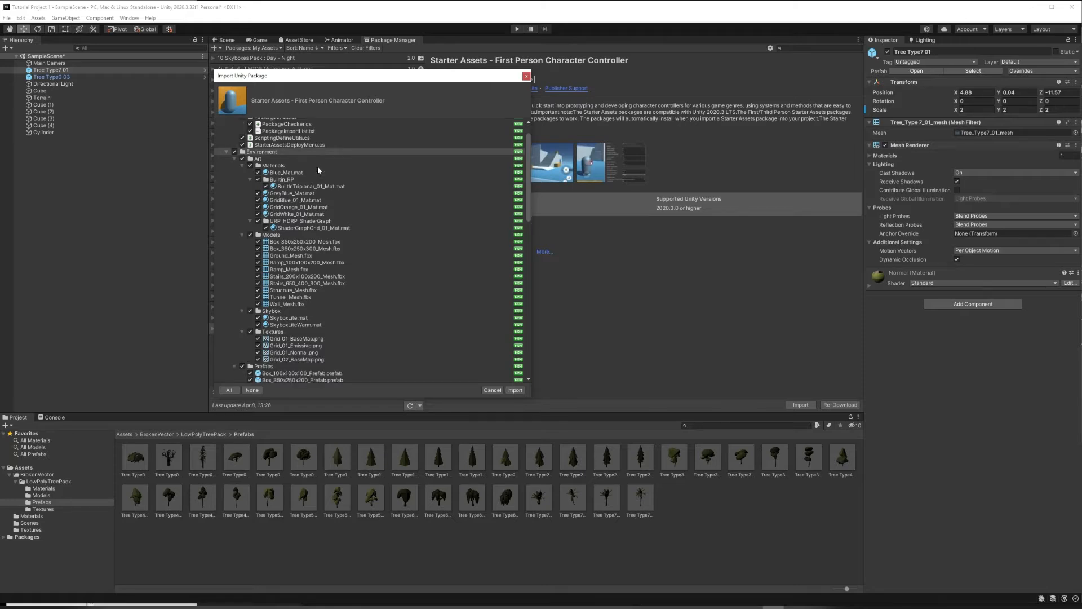
scroll(320, 174, down, 15)
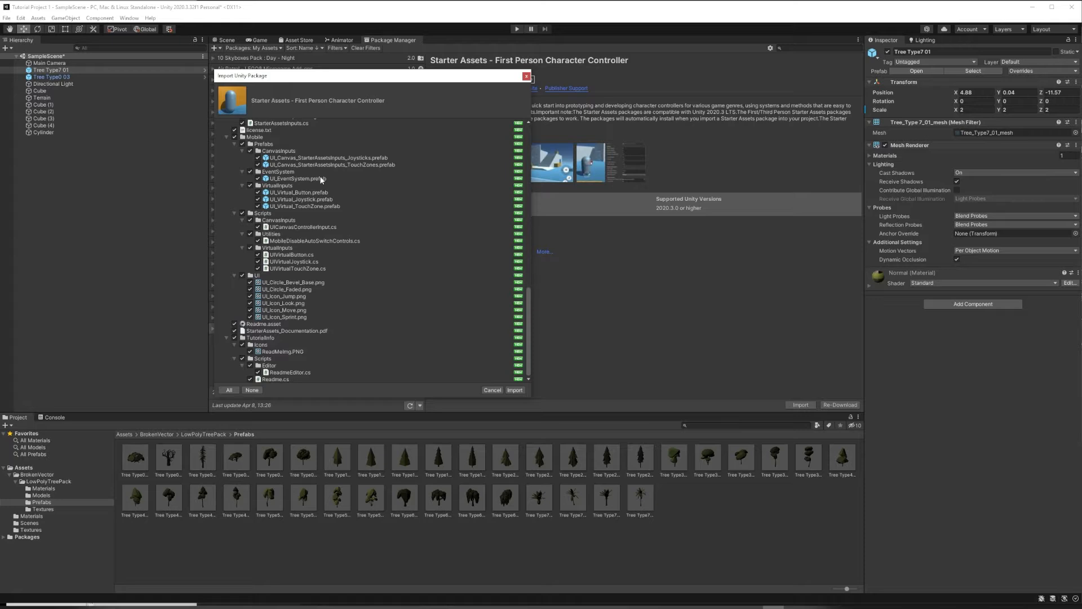
scroll(321, 179, up, 8)
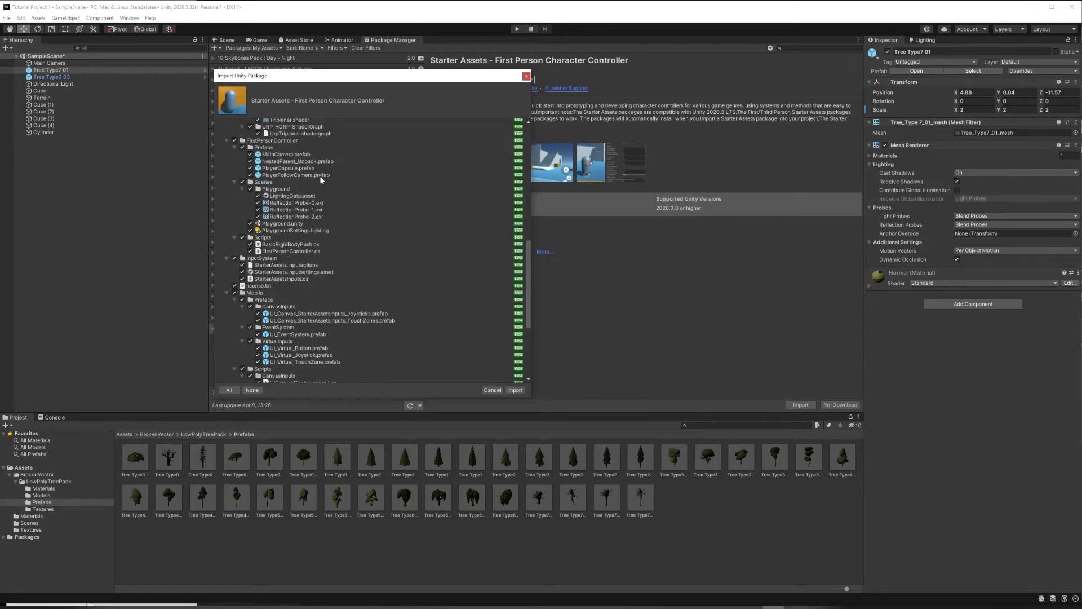
scroll(321, 179, up, 5)
scroll(321, 179, up, 12)
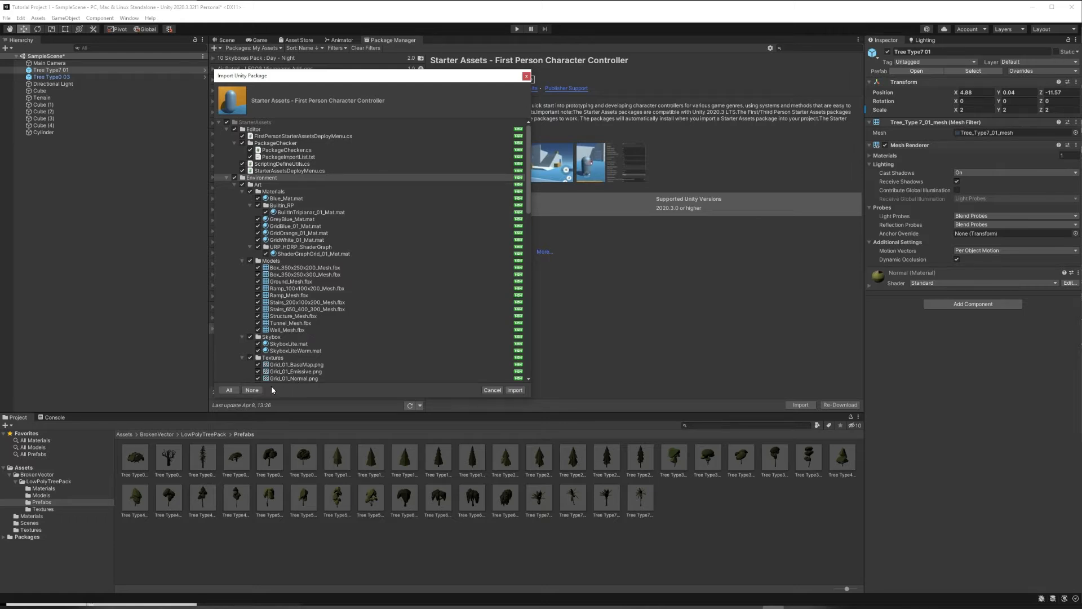
click(514, 390)
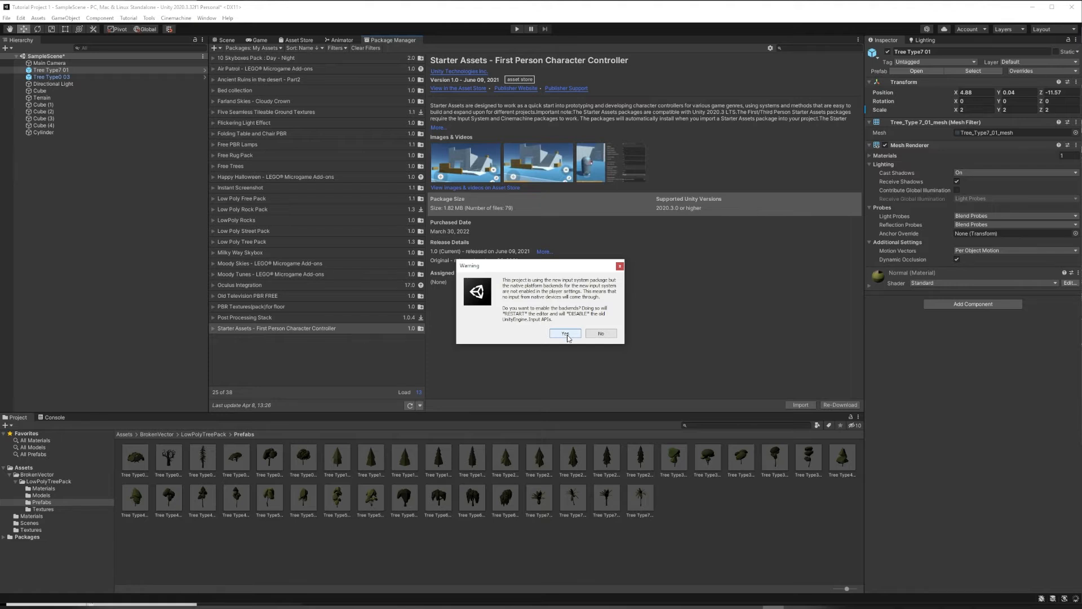
Agree to enable the new input system backends with an editor restart, and save the changes to SampleScene
click(565, 334)
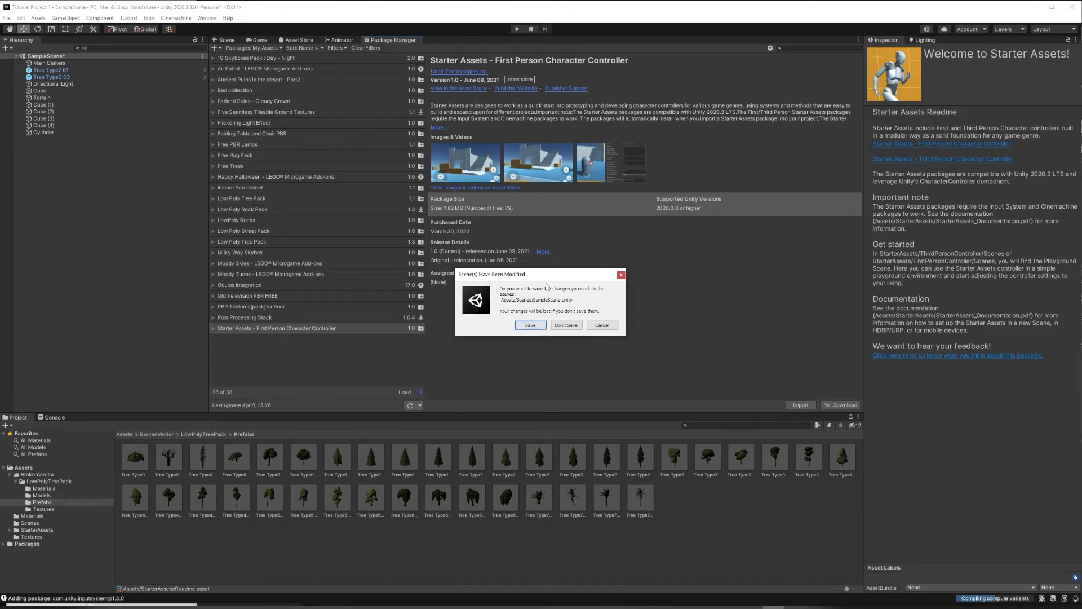
click(530, 325)
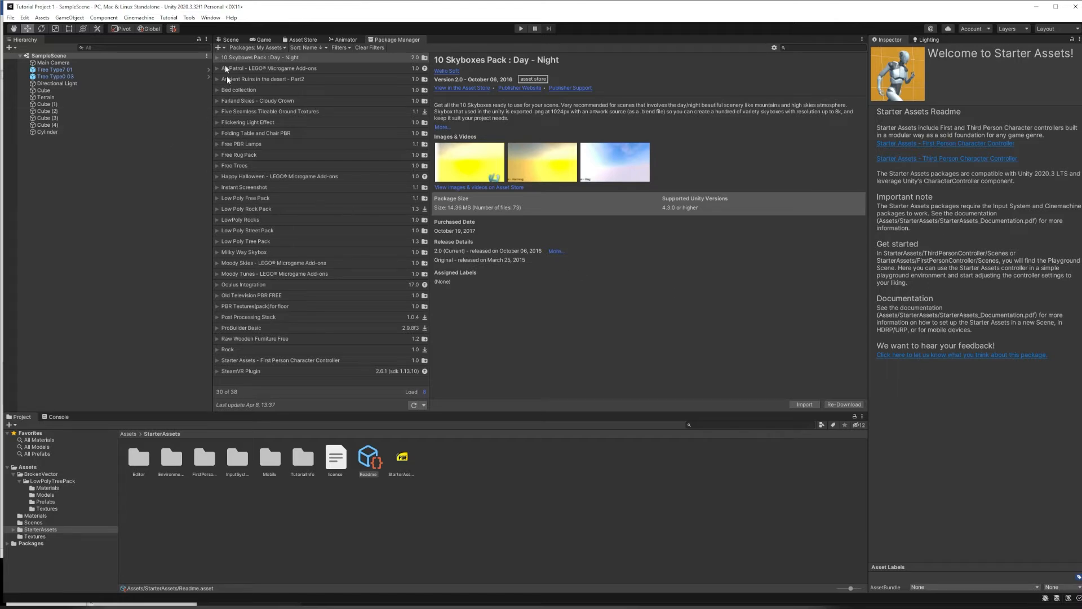
Return to the scene view and add the player to it with Starter Assets' Reset First Person Controller command
click(228, 39)
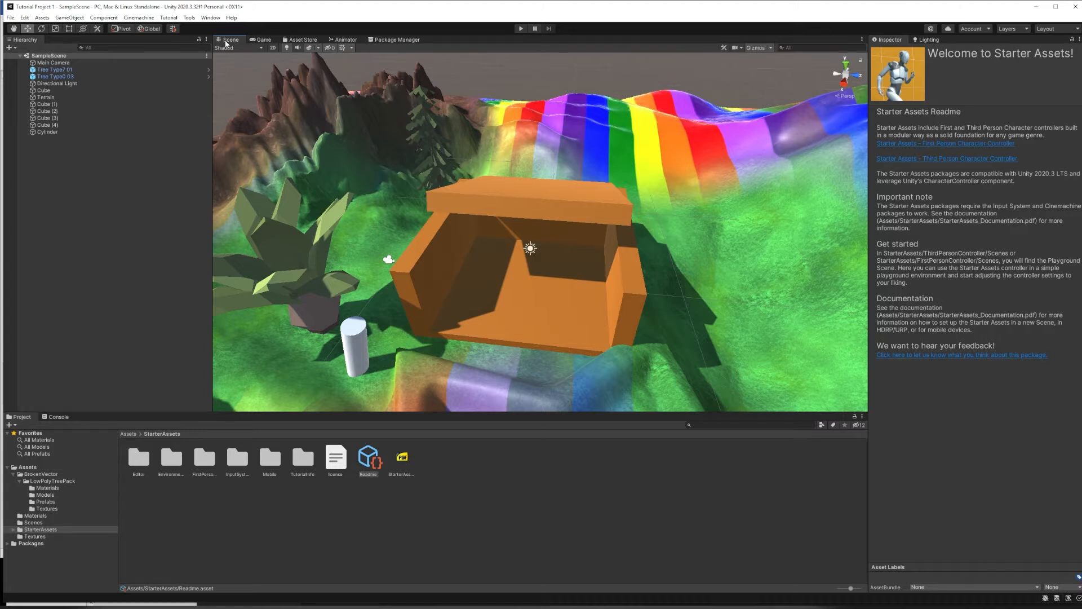
click(192, 19)
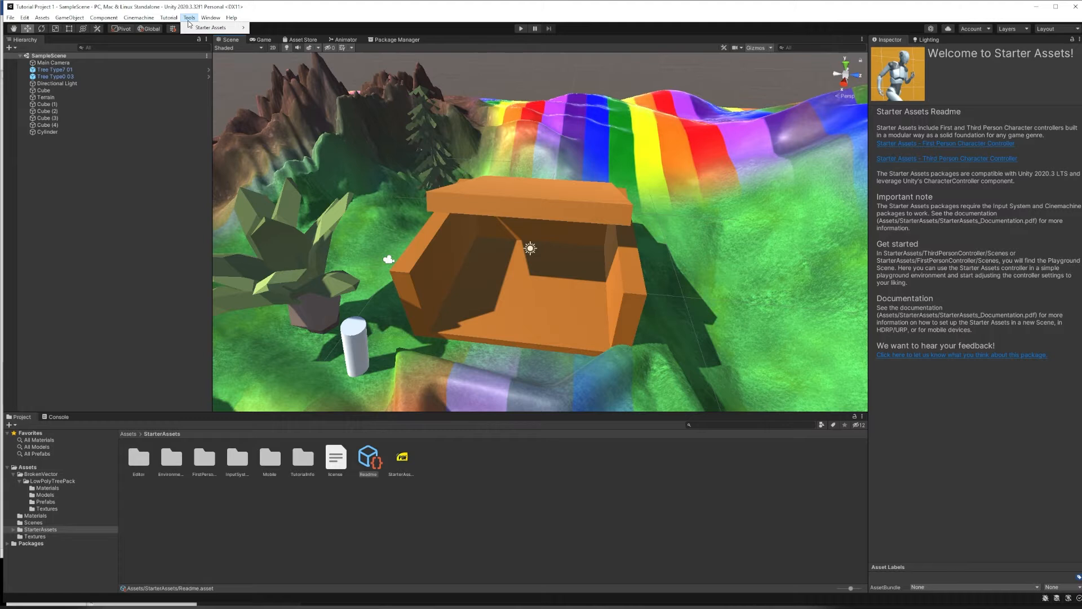
mouse_move(190, 31)
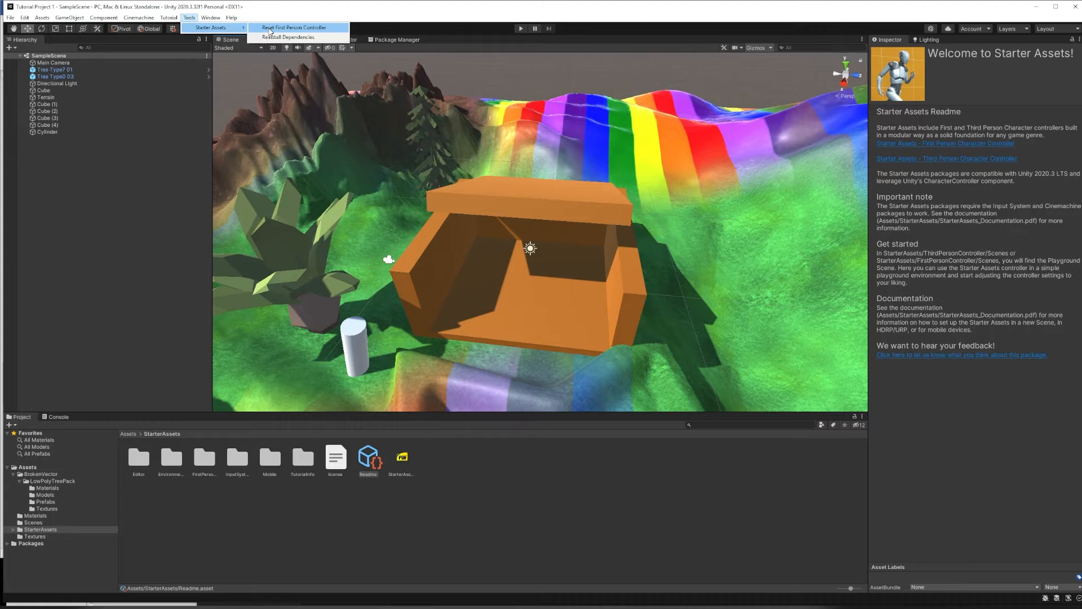
click(270, 29)
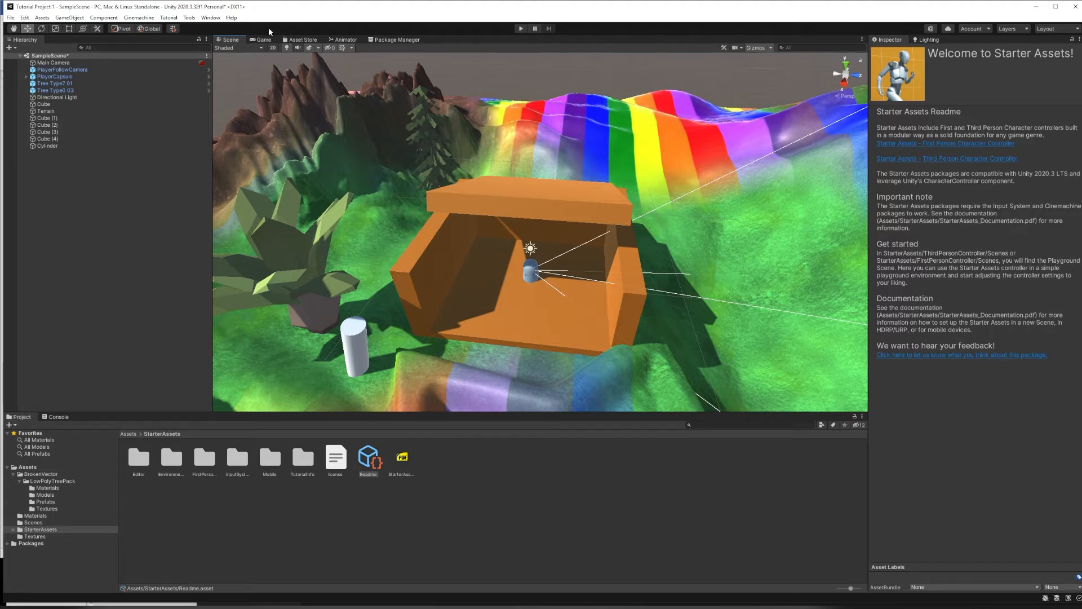
Play-test the scene by walking the first-person player out of the orange house and across the terrain, and stop the game
click(521, 28)
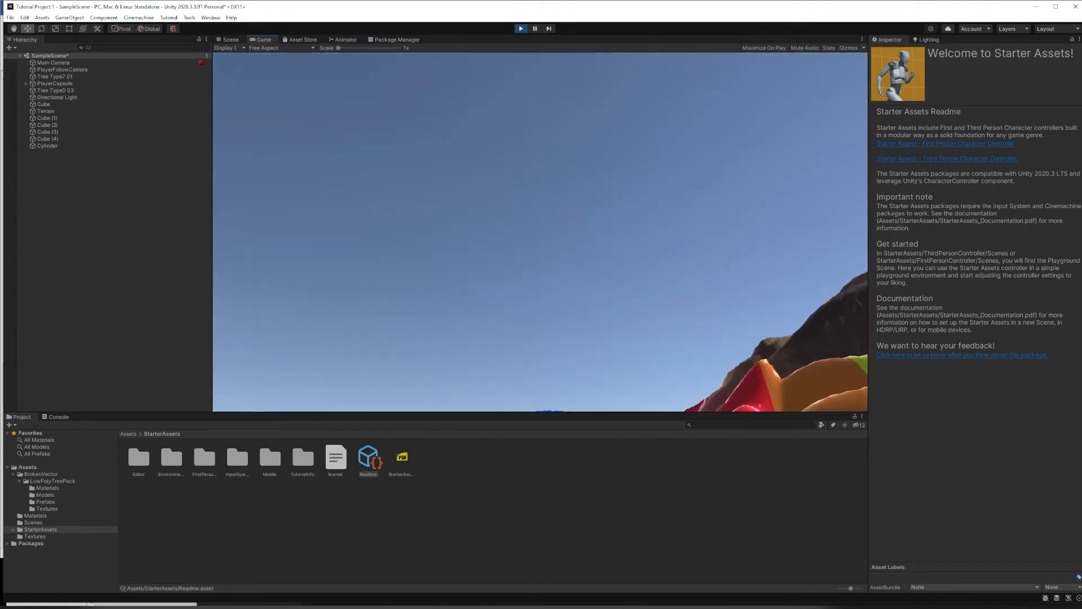
key(w)
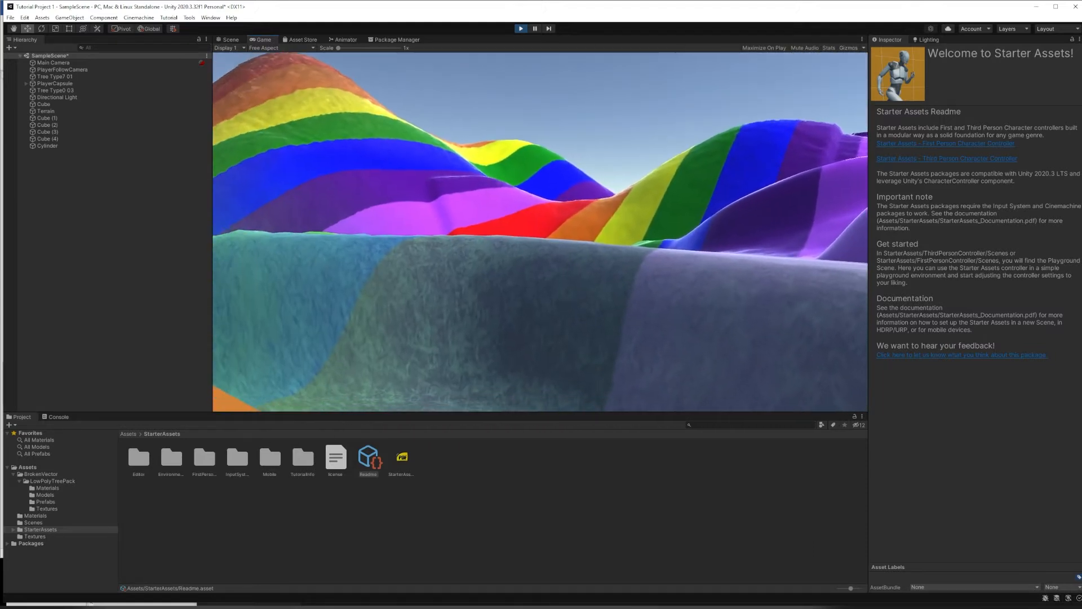
key(w)
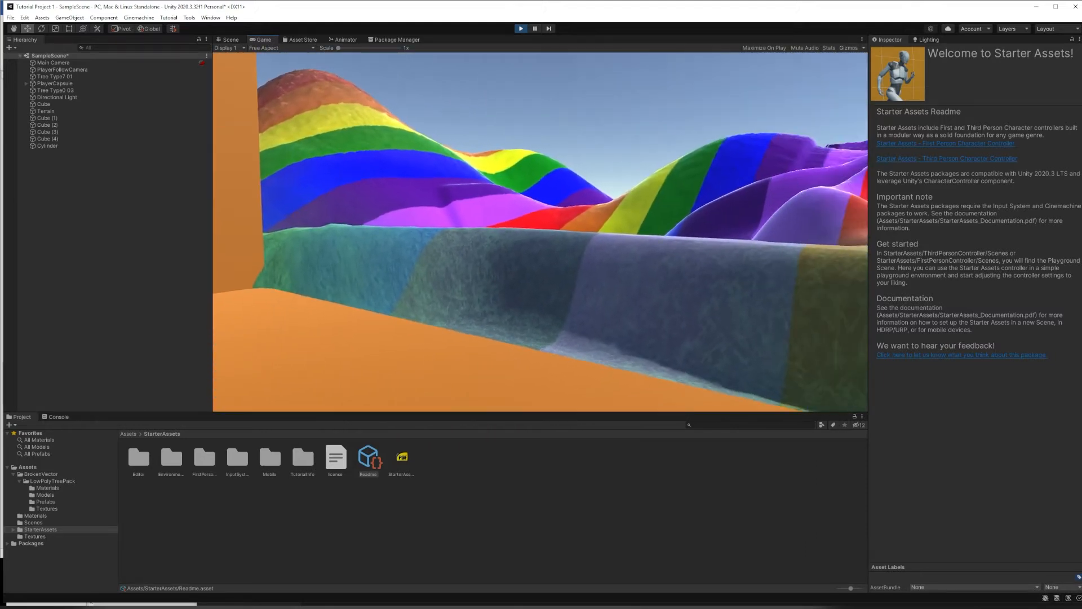
key(w)
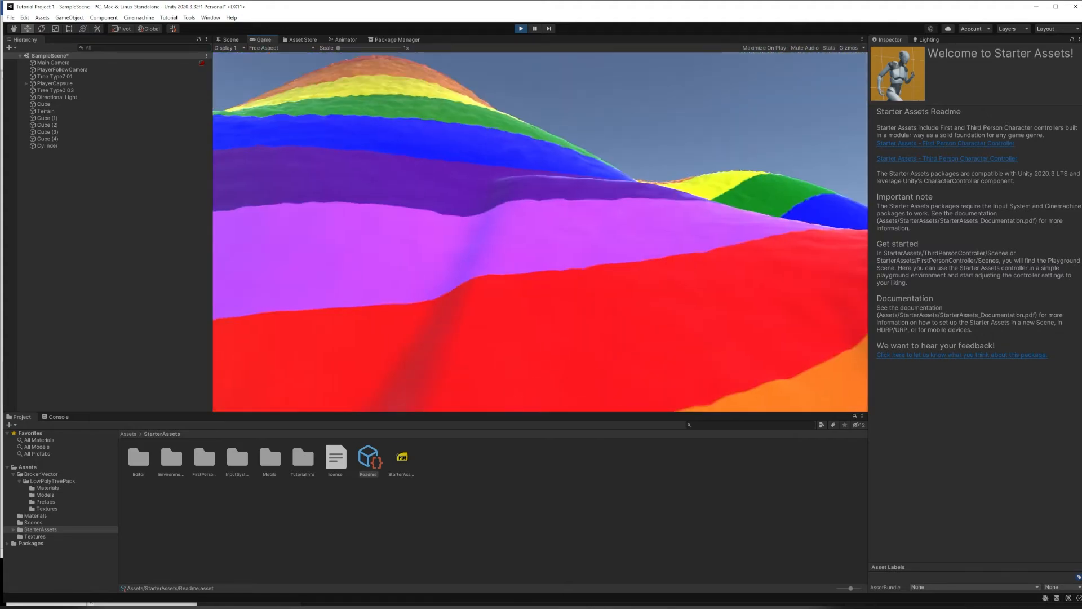
key(w)
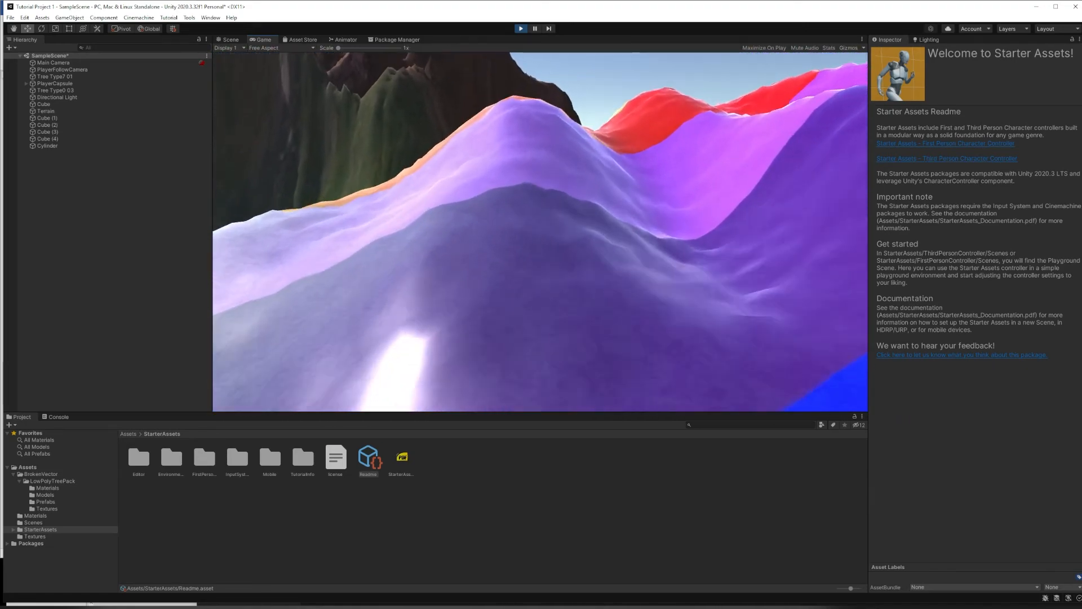
key(w)
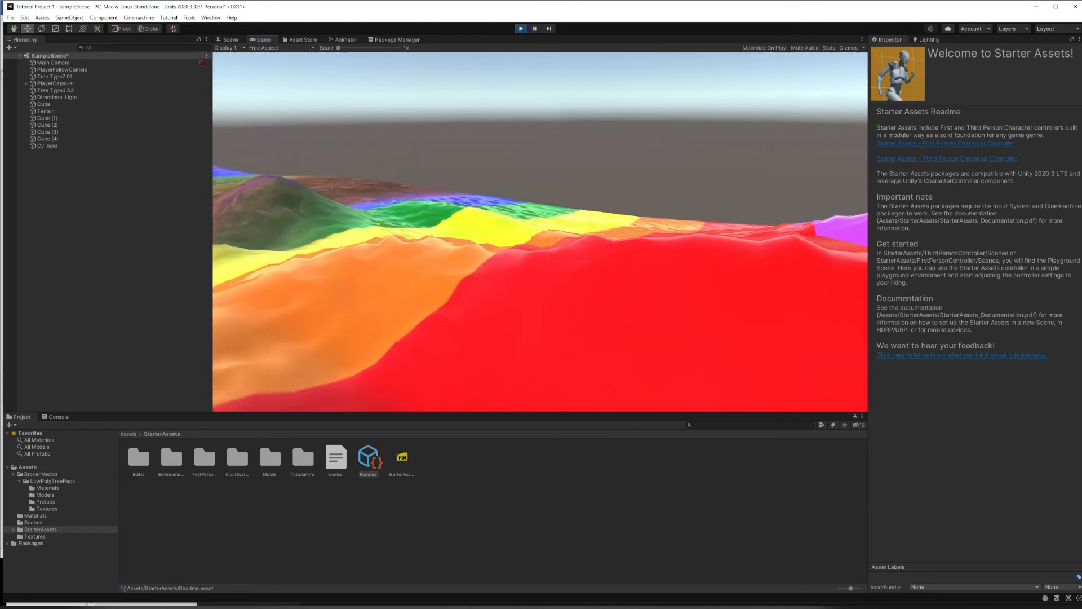
key(w)
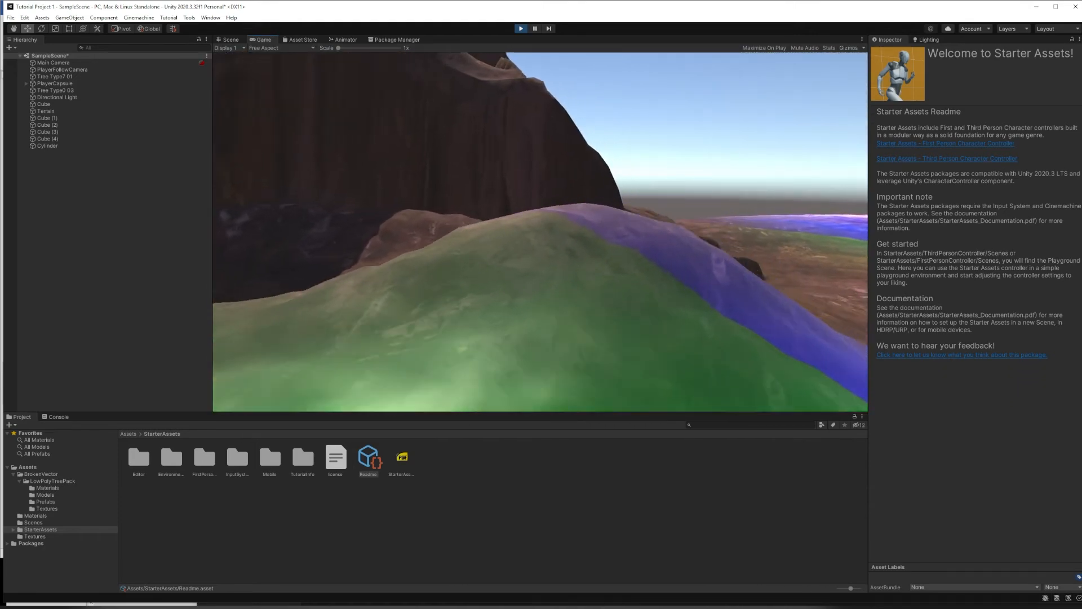
key(w)
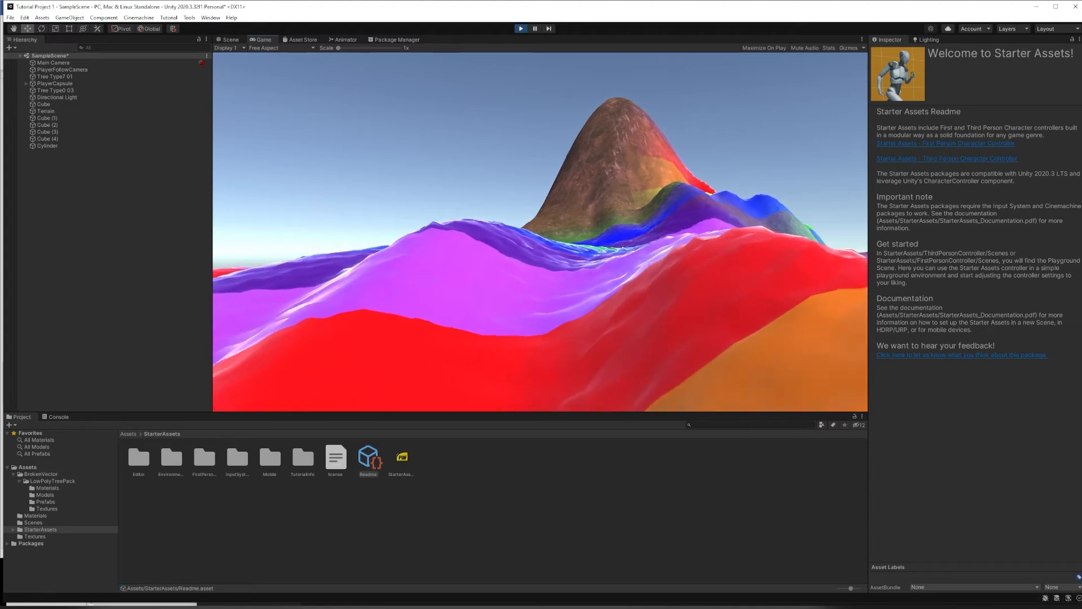
key(w)
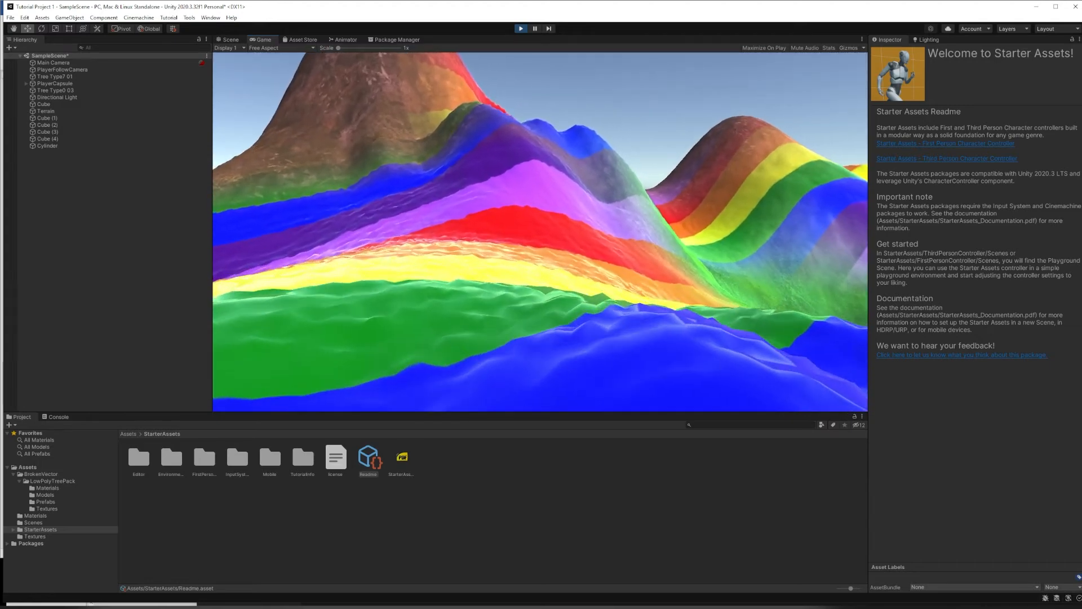
key(w)
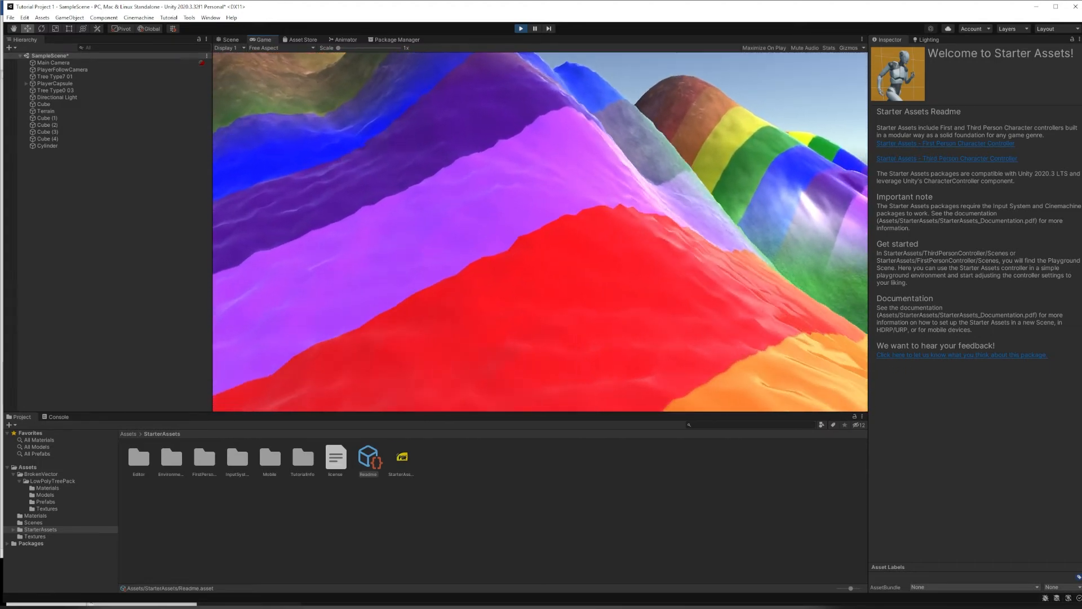
key(w)
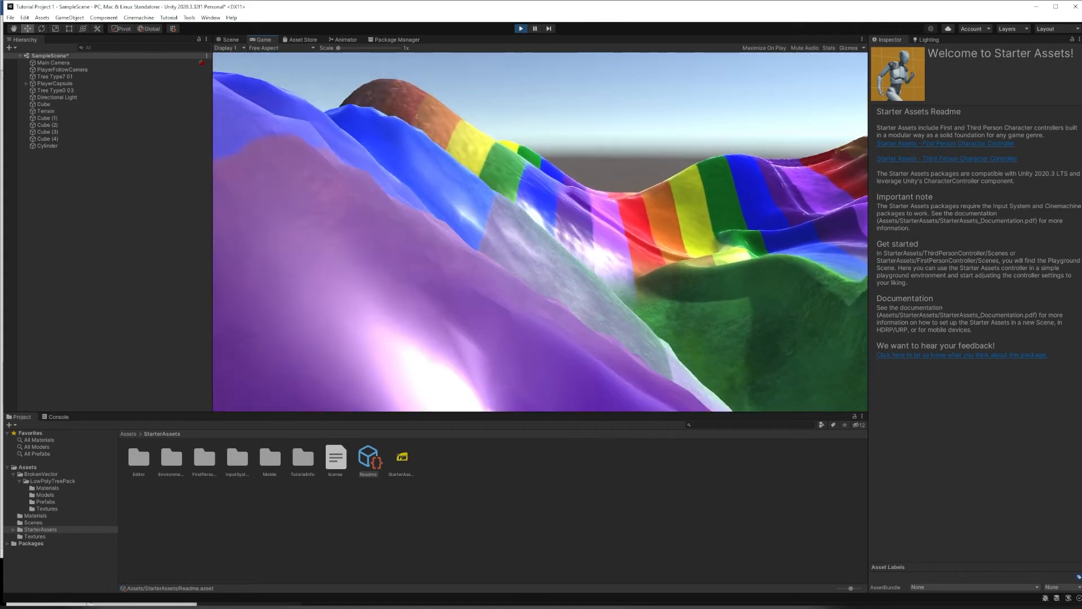
key(w)
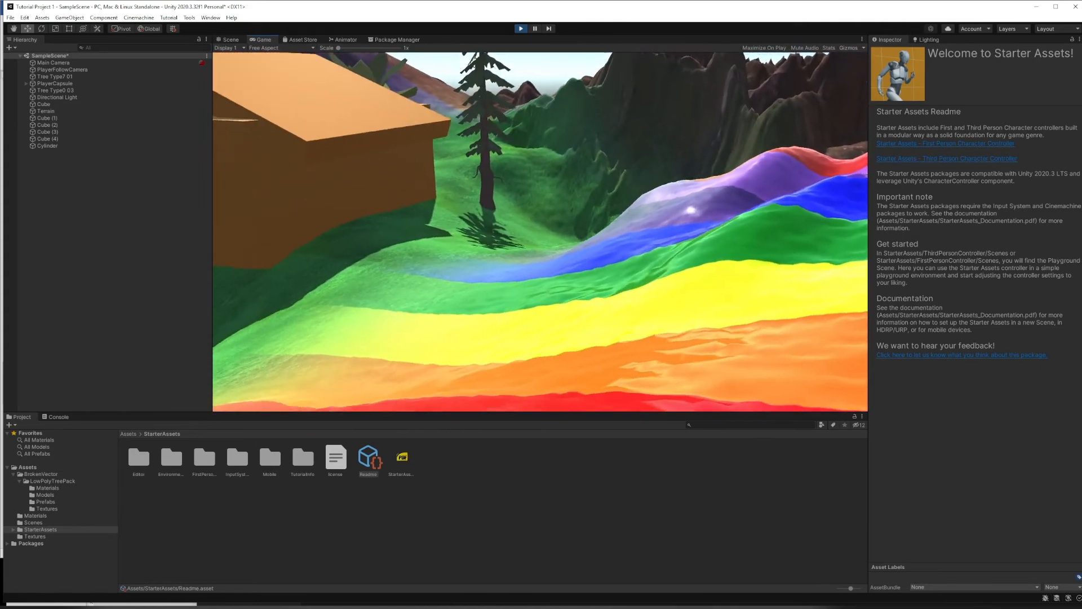
key(w)
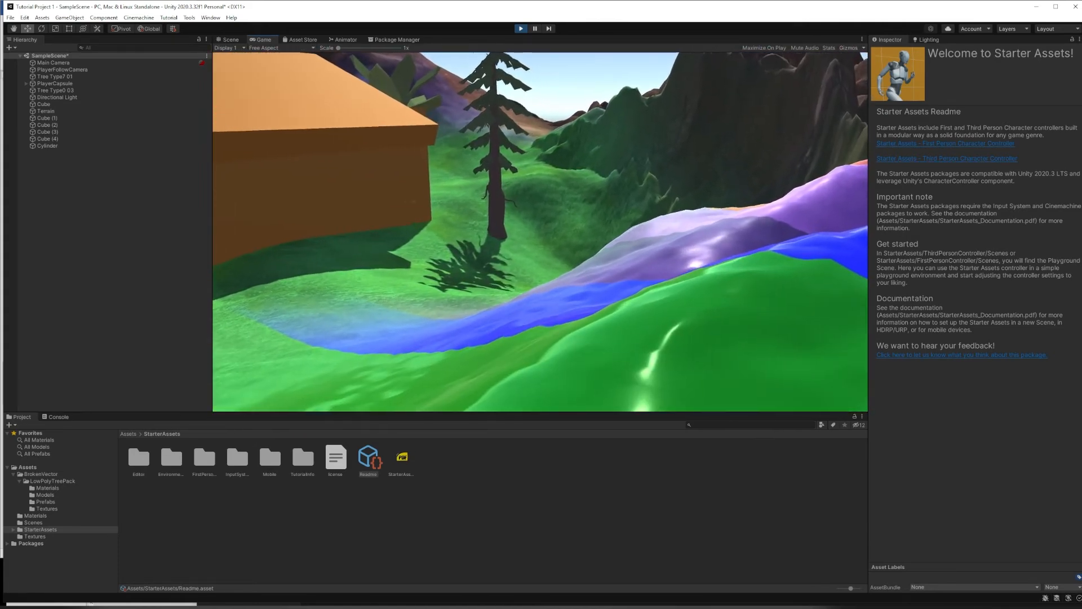
key(w)
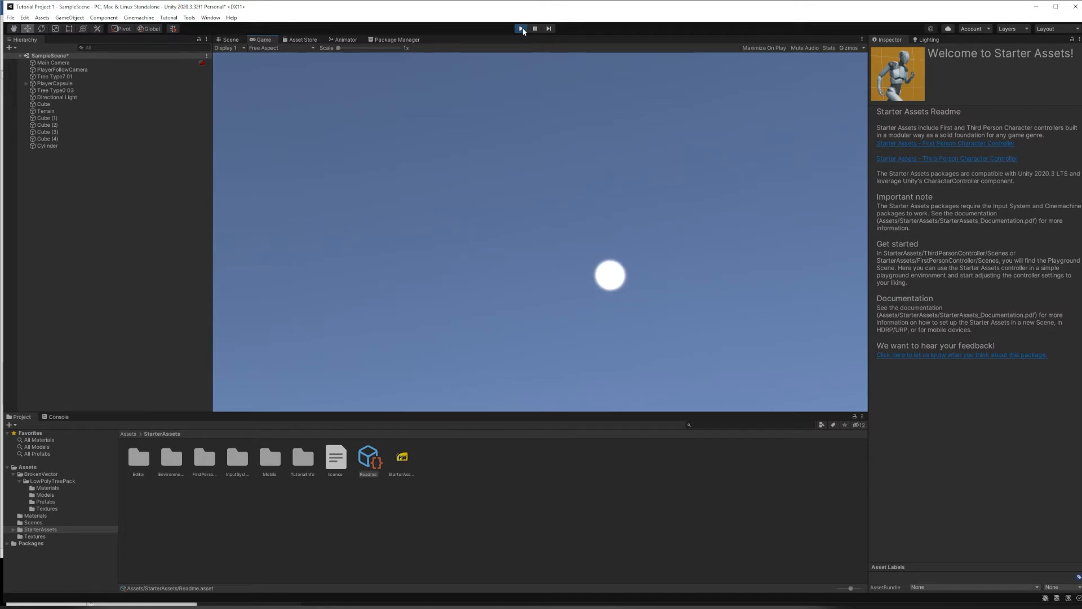
click(521, 28)
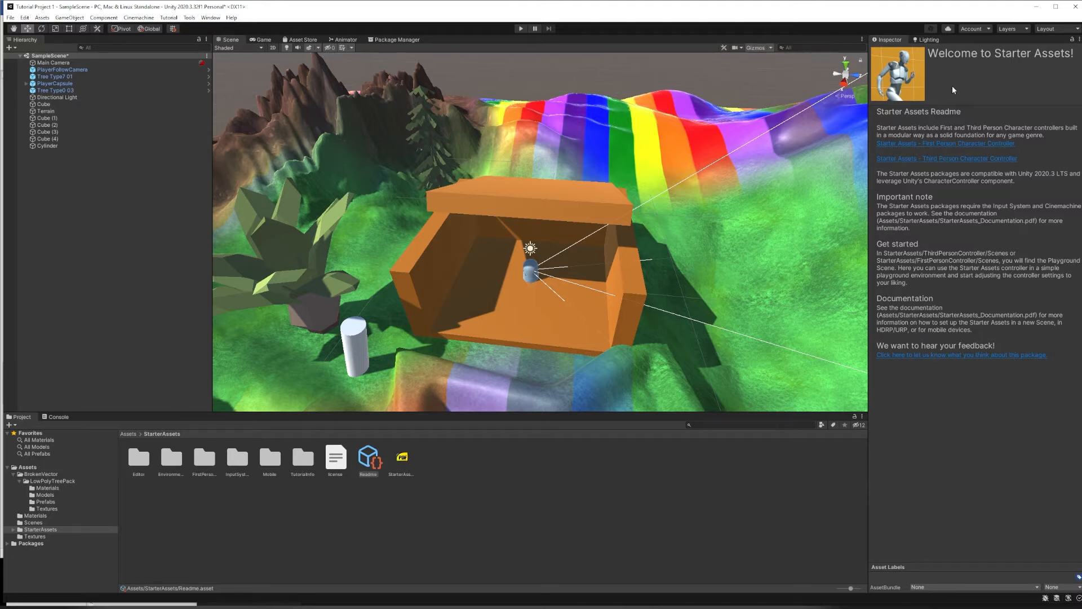
Inspect the Main Camera, PlayerFollowCamera and PlayerCapsule objects, and place PlayerCapsule directly below PlayerFollowCamera in the hierarchy
click(53, 63)
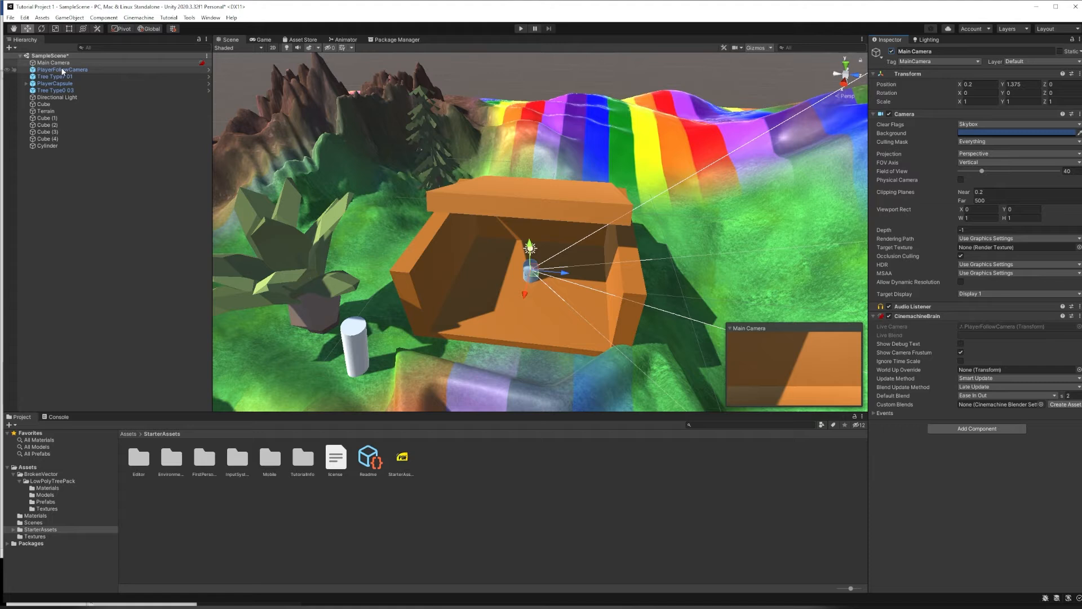
click(67, 63)
click(76, 71)
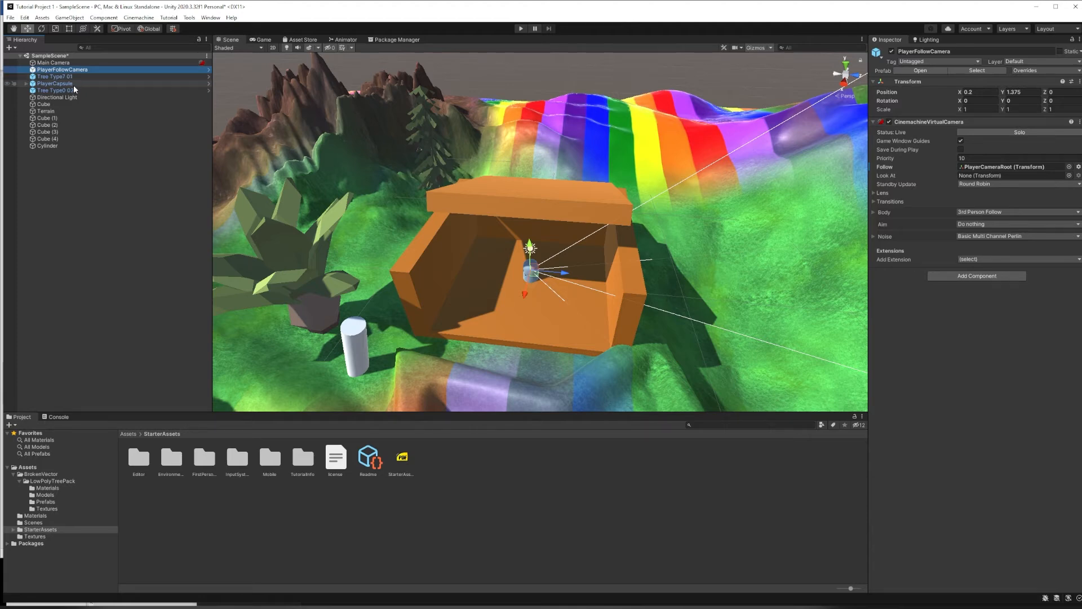
click(74, 84)
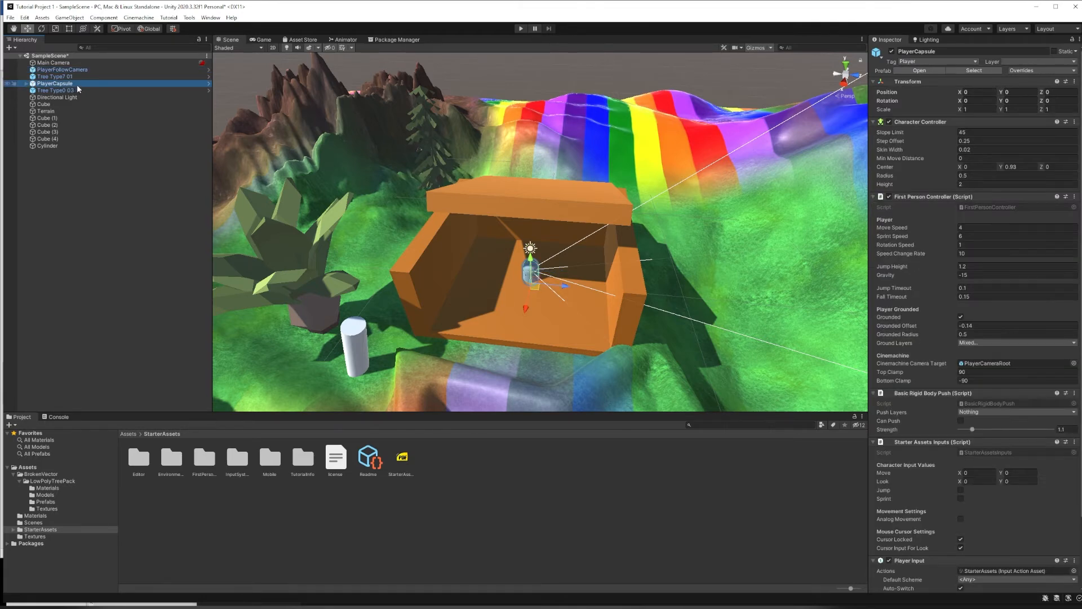
key(f)
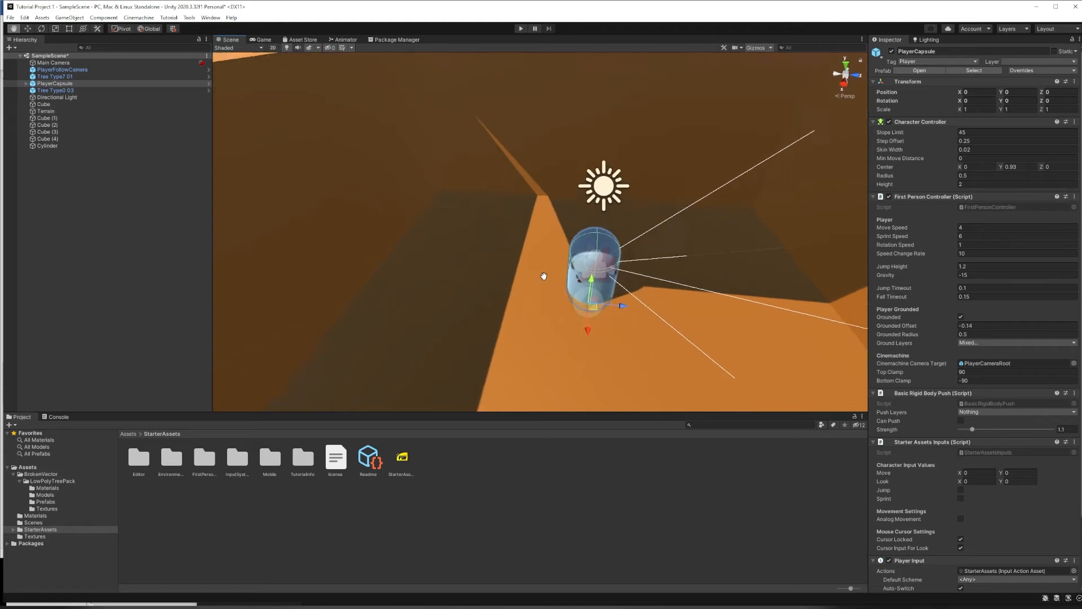
key(w)
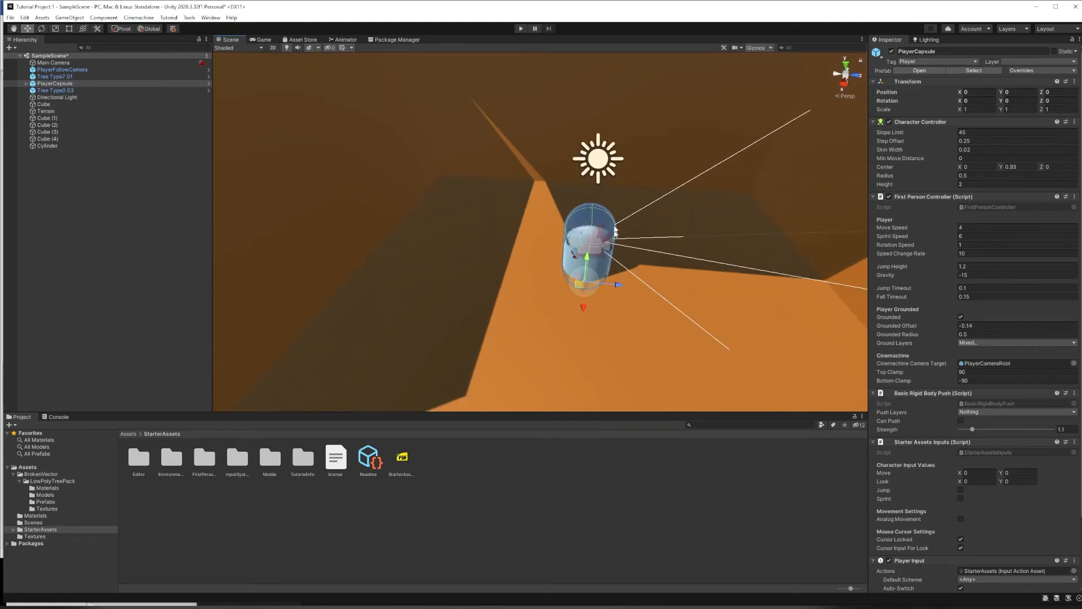
scroll(589, 221, down, 4)
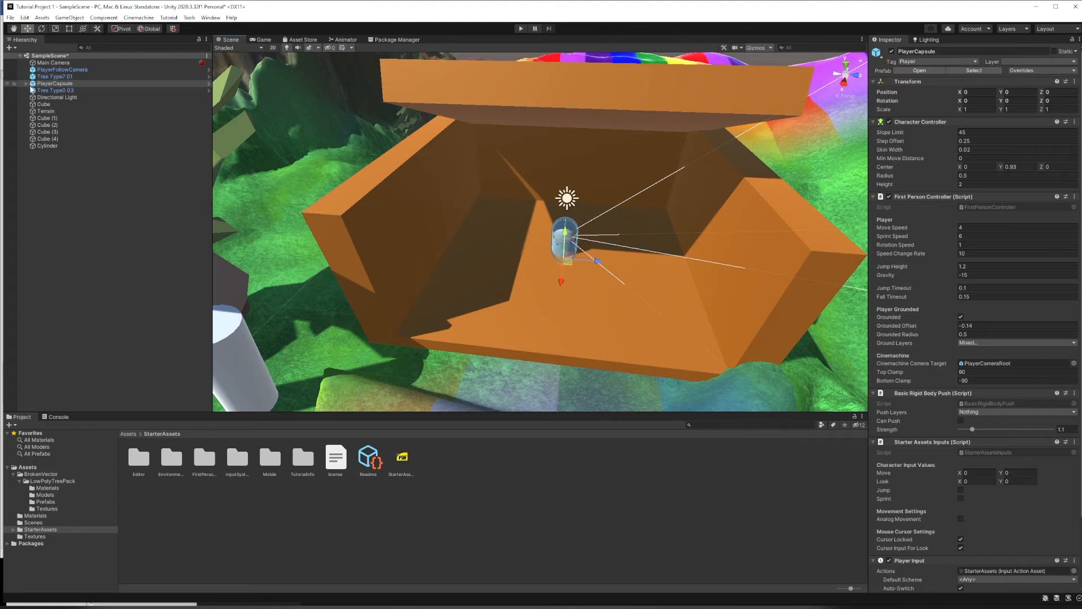
drag(32, 85, 40, 79)
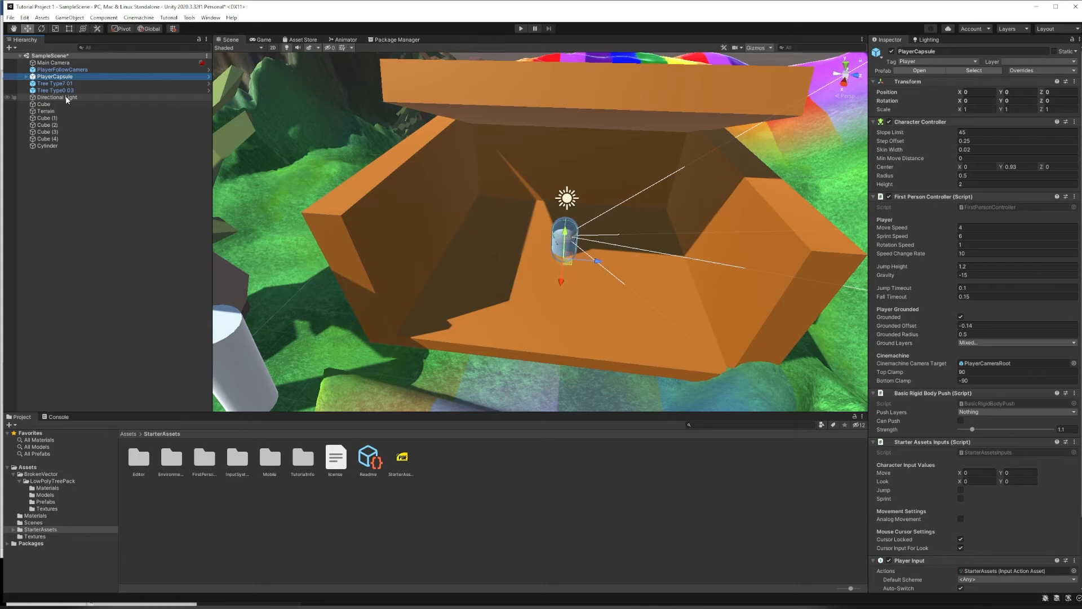
Create an empty object named PlayerRig at the scene root and reset its transform
click(58, 182)
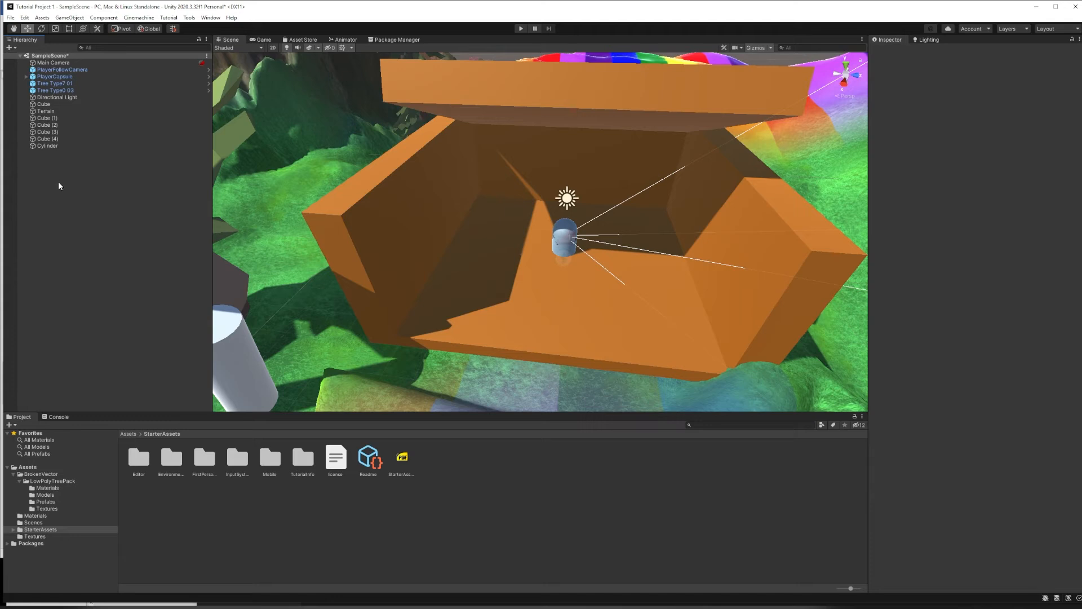
right_click(55, 165)
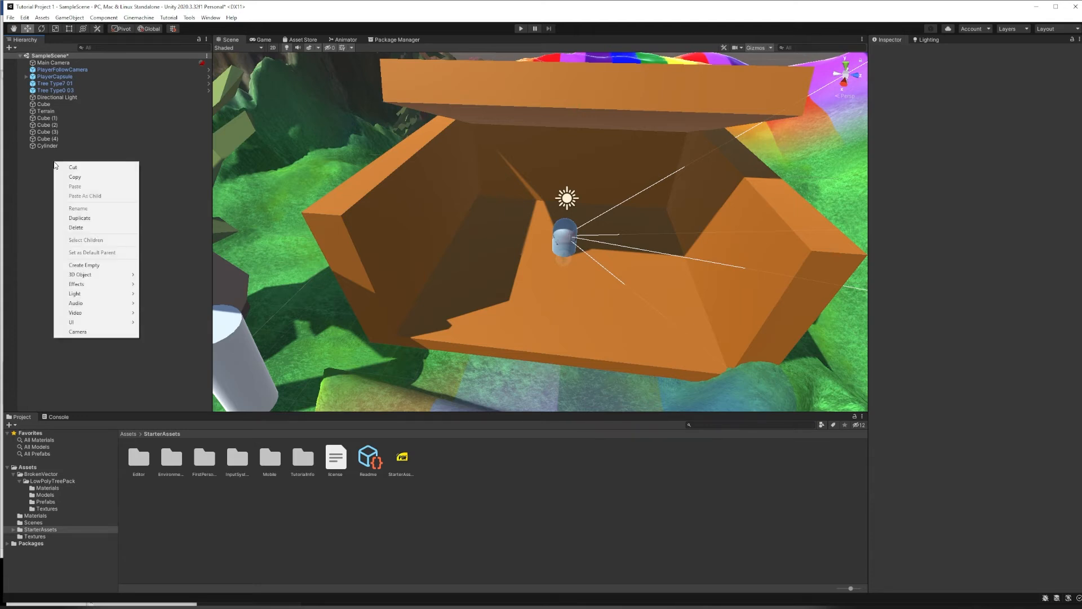
click(79, 265)
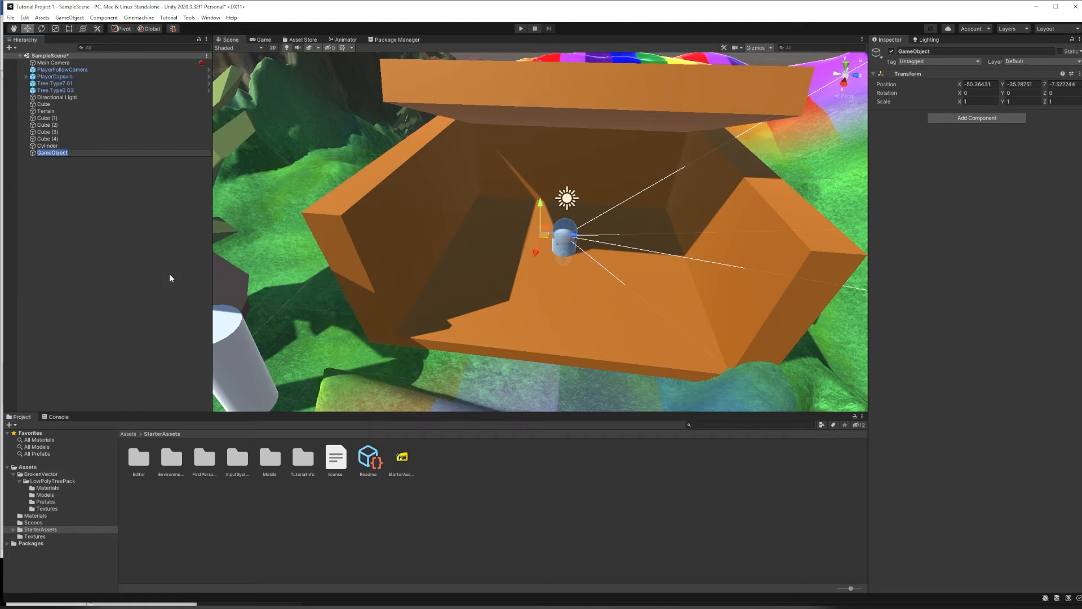
text(PlayerRig)
key(Return)
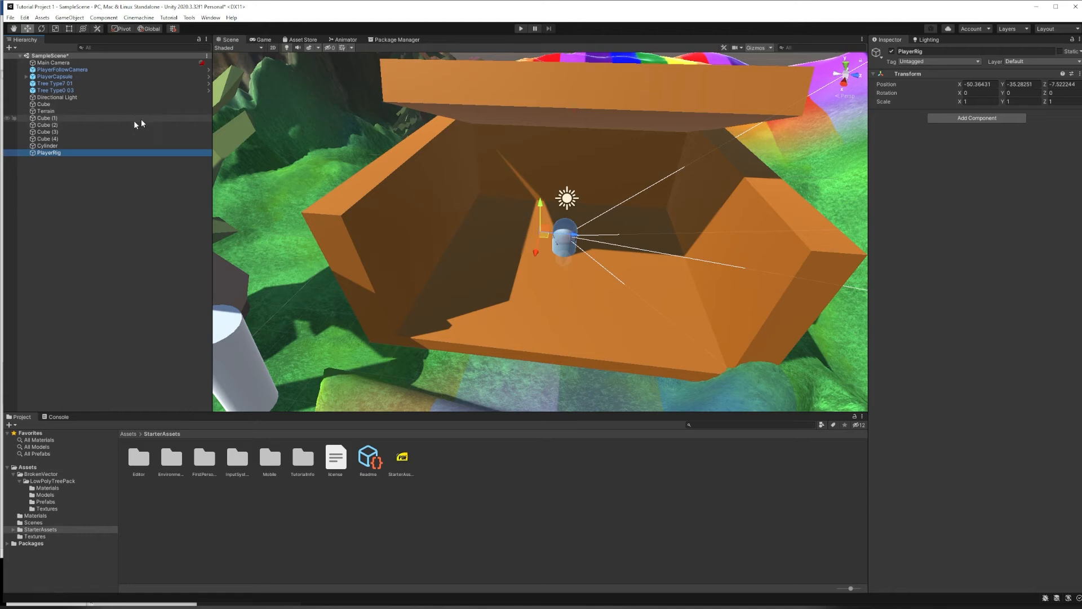
right_click(906, 73)
click(922, 81)
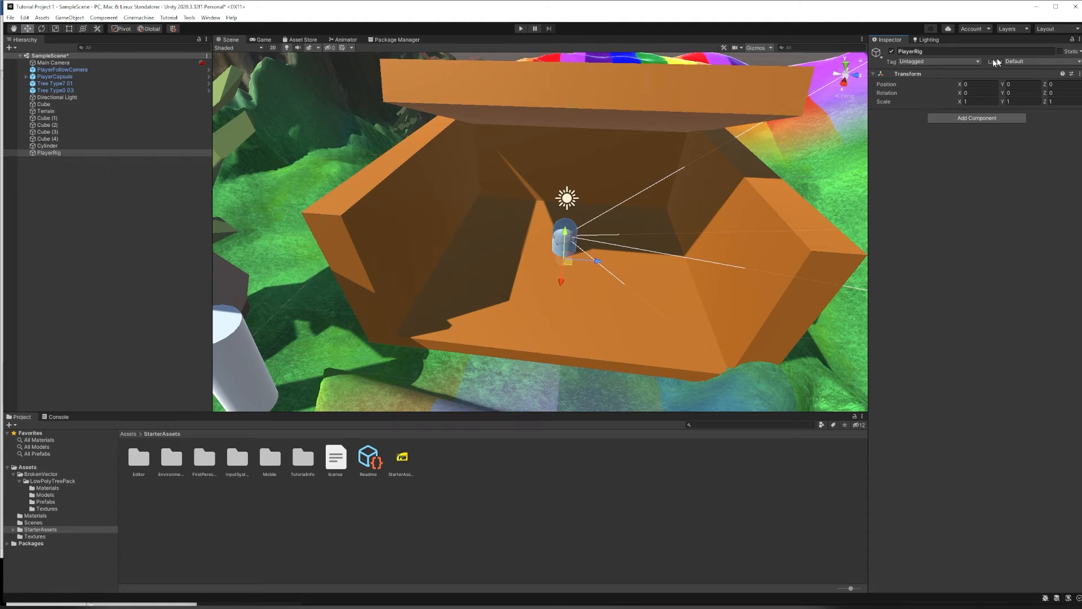
Make Main Camera, PlayerFollowCamera and PlayerCapsule children of PlayerRig, and collapse PlayerRig in the hierarchy
click(57, 62)
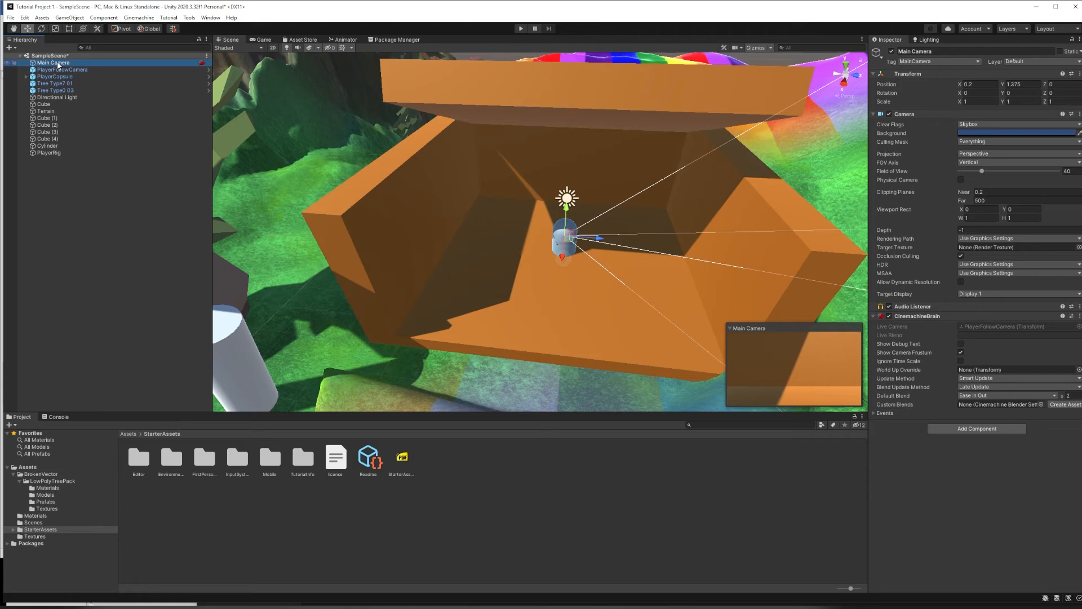
ctrl+click(61, 71)
ctrl+click(62, 76)
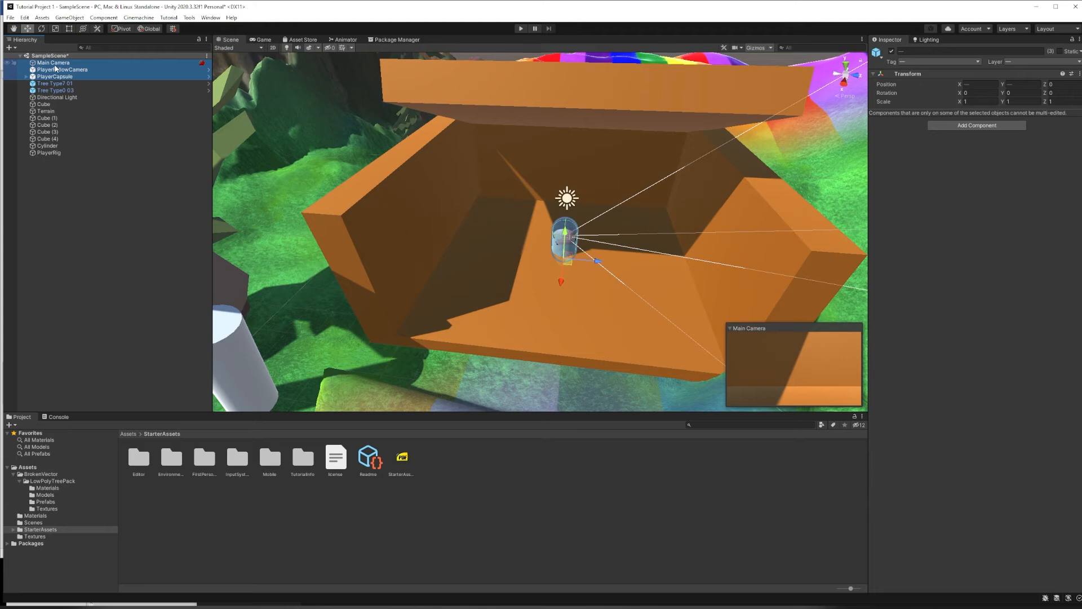
drag(54, 67, 50, 156)
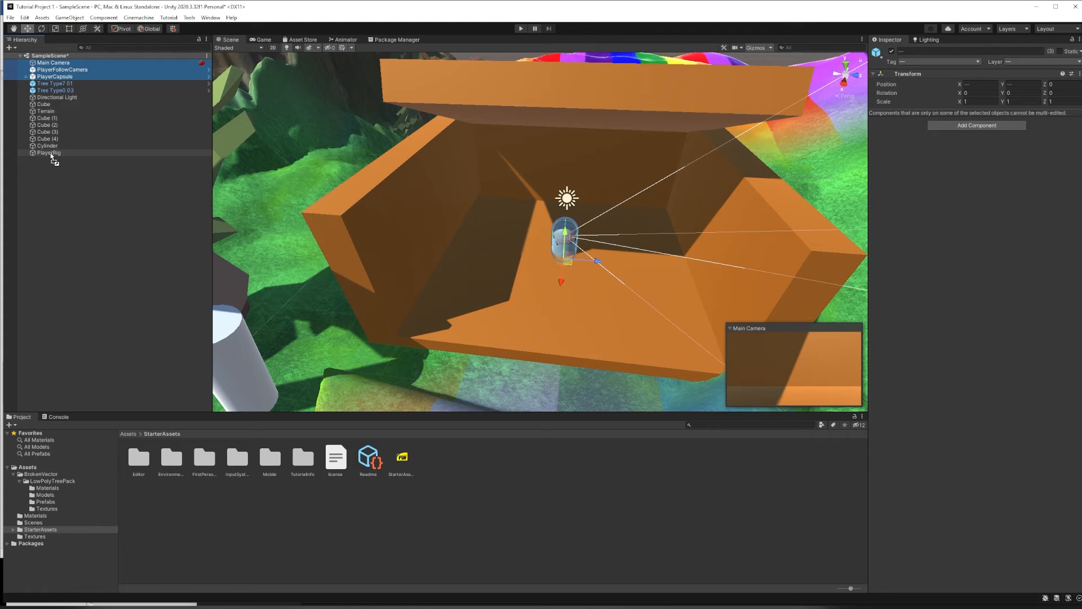
drag(51, 155, 51, 156)
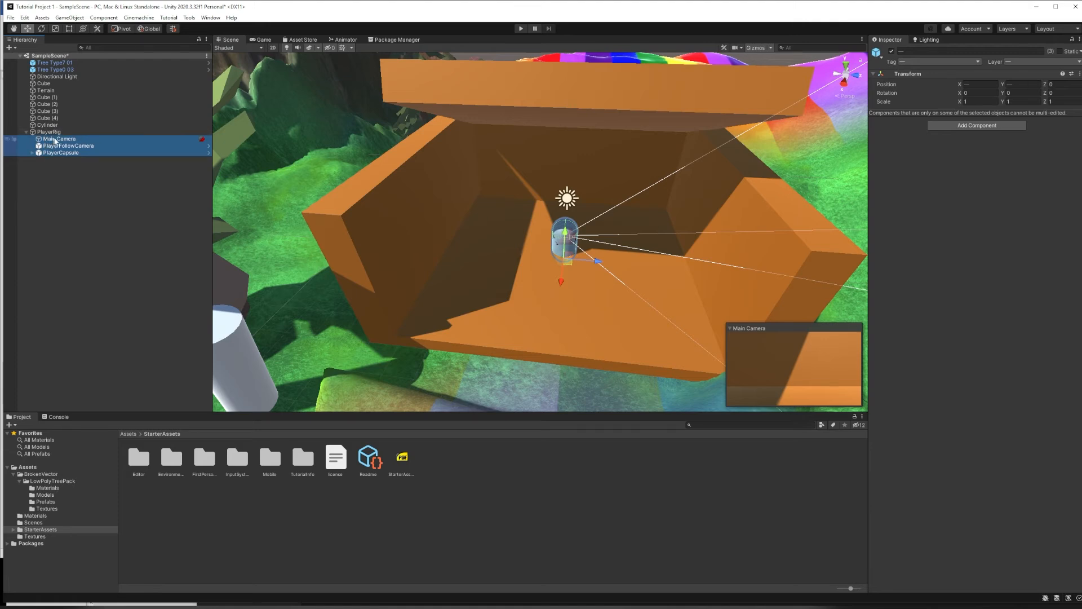
click(26, 131)
click(26, 131)
click(25, 130)
click(26, 132)
click(26, 132)
click(26, 132)
click(26, 132)
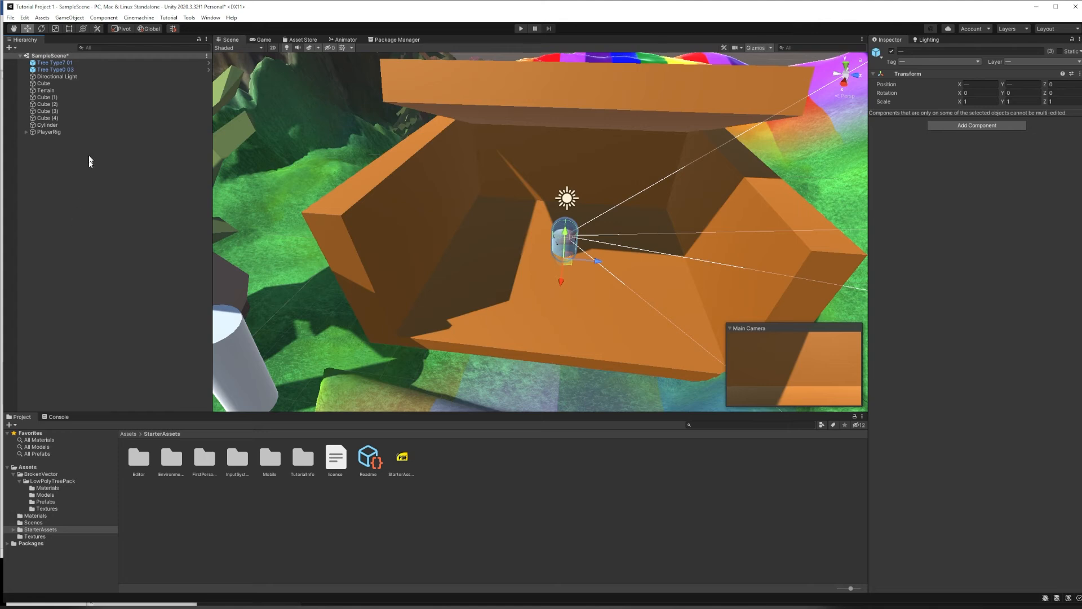
Move PlayerRig out of the orange house to an X position of about 11.17, and briefly play-test from there
click(49, 132)
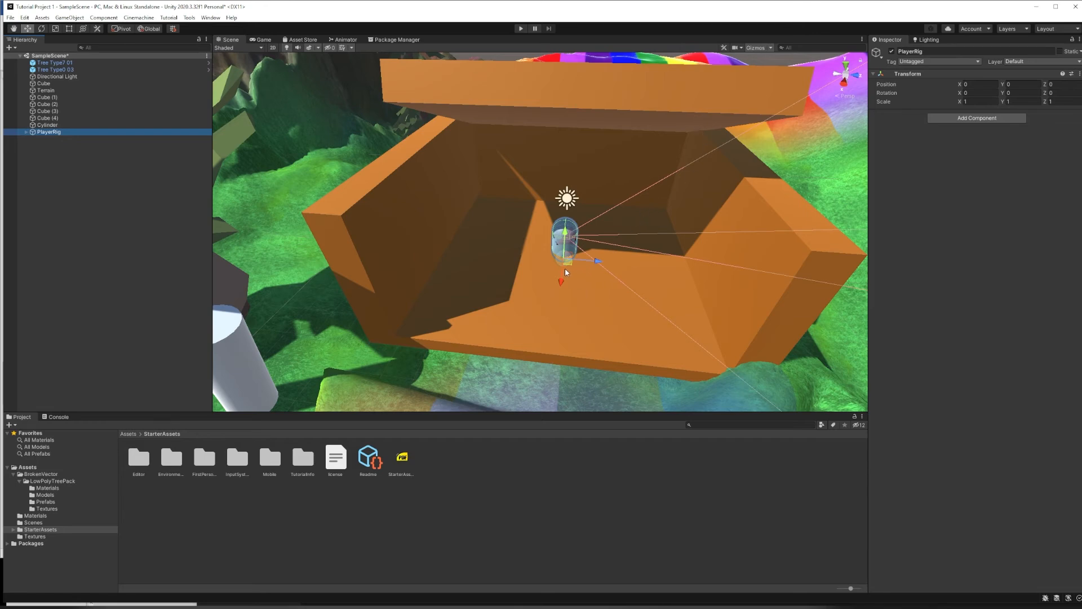
scroll(565, 273, down, 5)
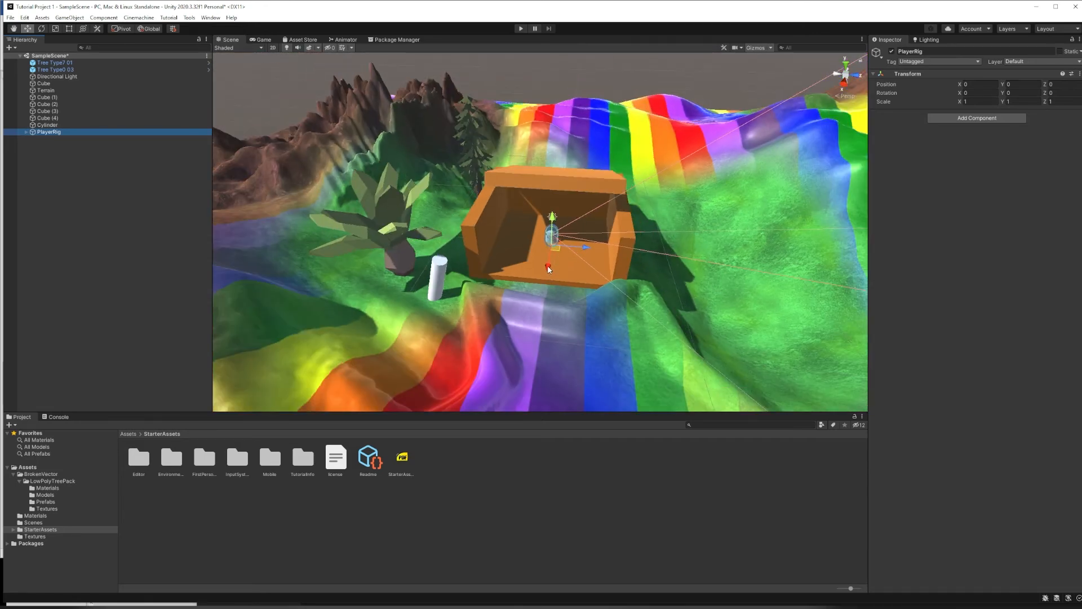
drag(547, 265, 529, 389)
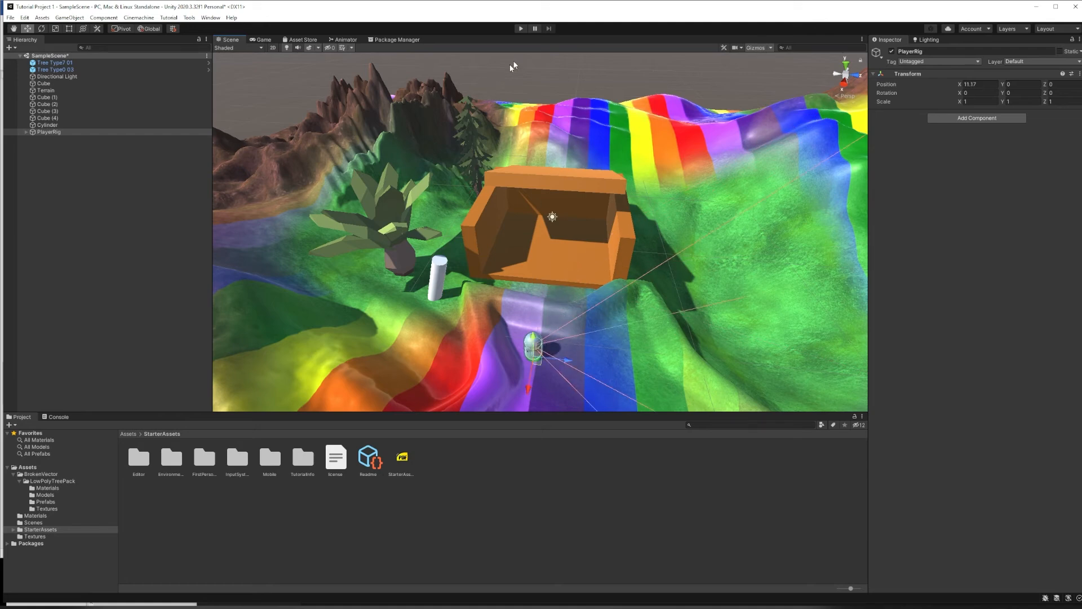
click(522, 28)
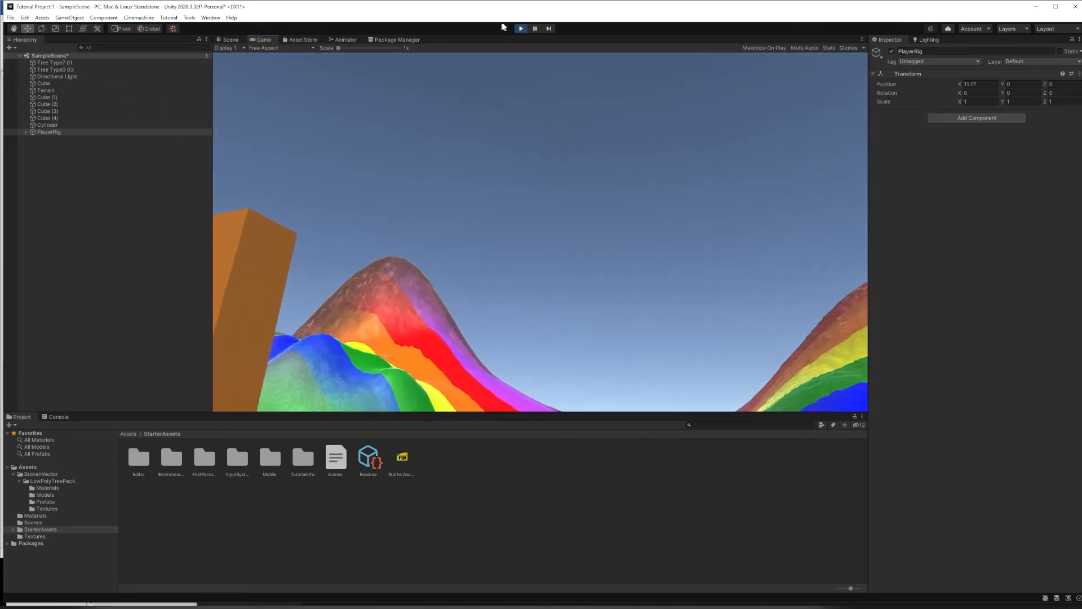
click(522, 28)
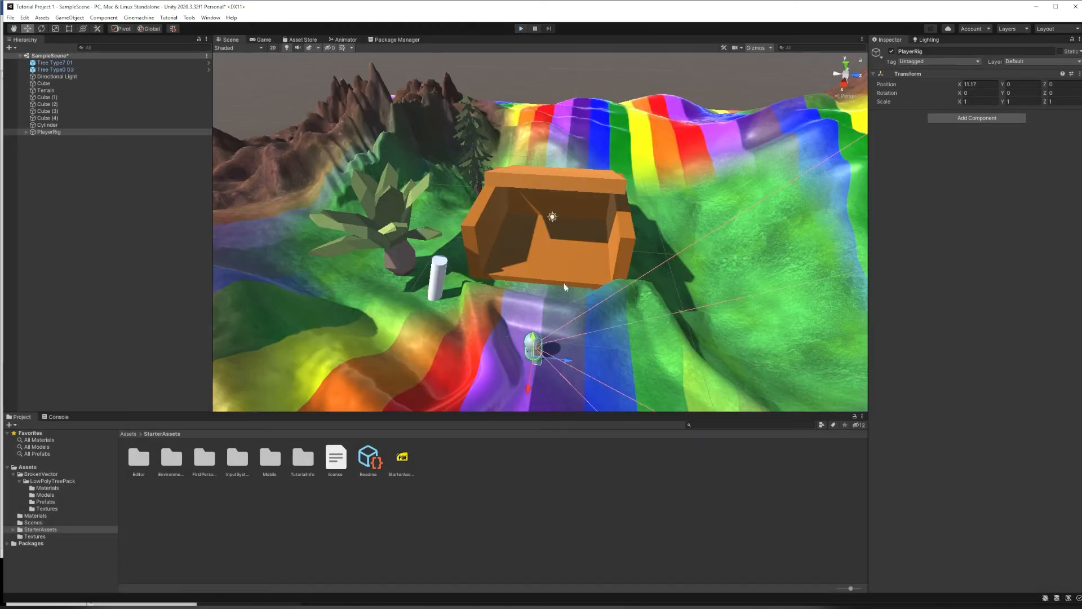
Move PlayerRig back inside the orange house to an X position of about 0.64, and check its child objects
drag(530, 393, 555, 276)
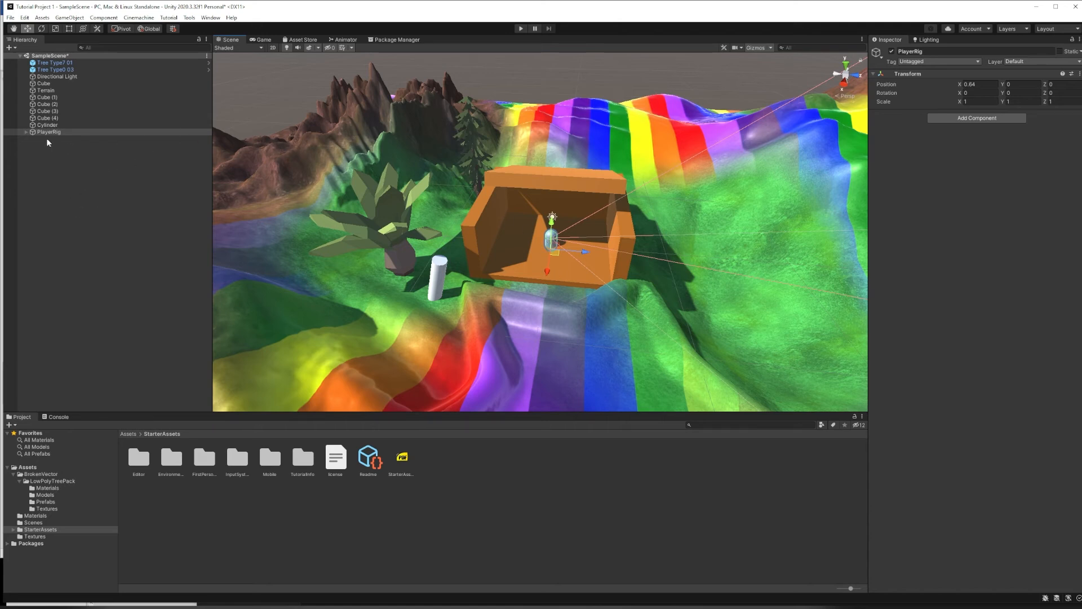
click(26, 132)
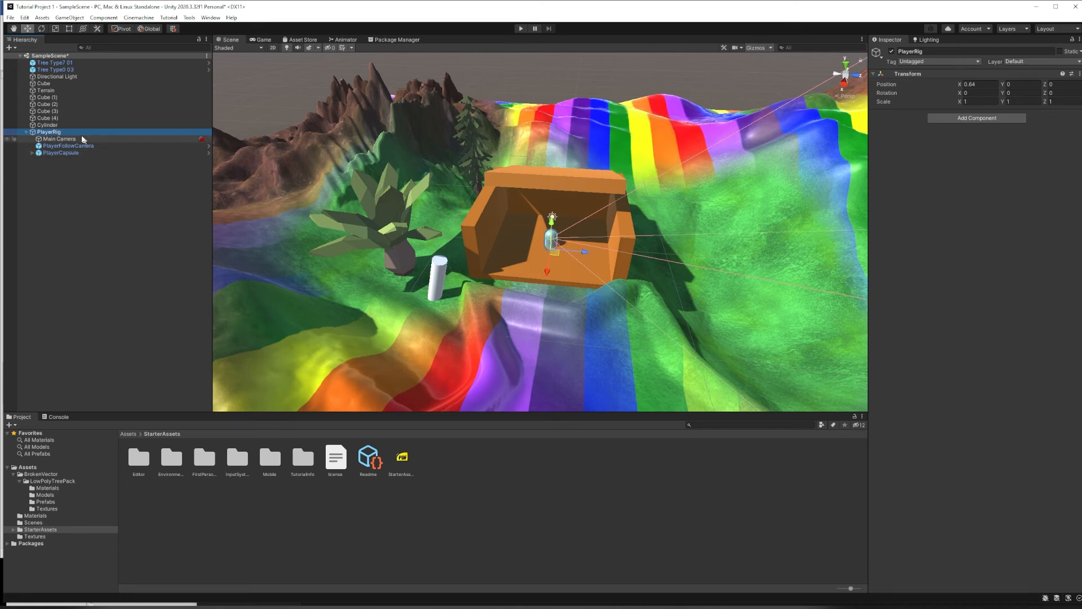
click(26, 131)
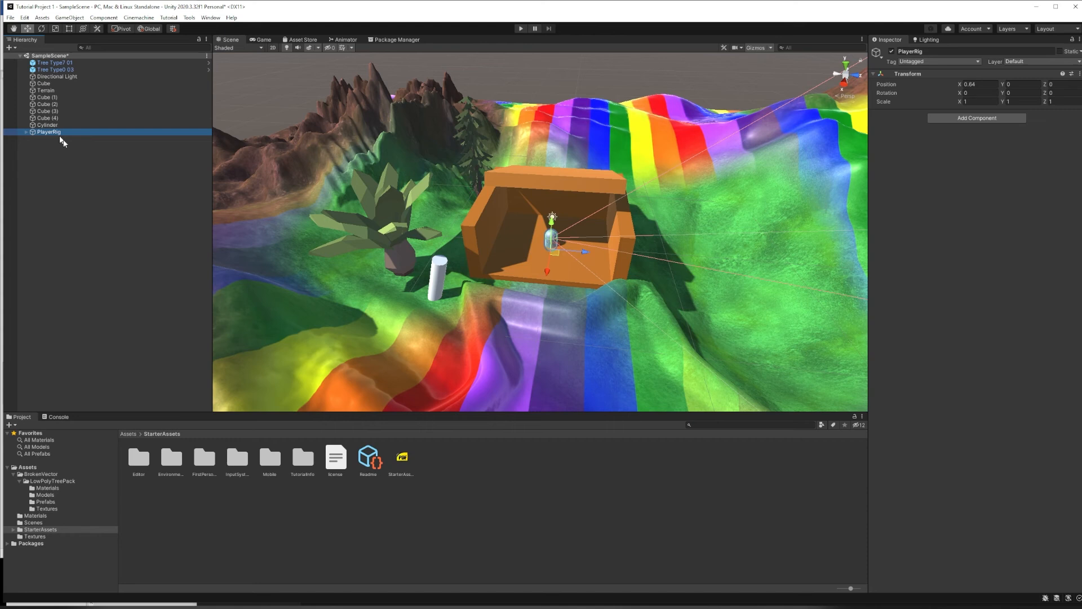
Add an extra Camera at the scene root outside PlayerRig, and review the cameras already inside PlayerRig
click(95, 180)
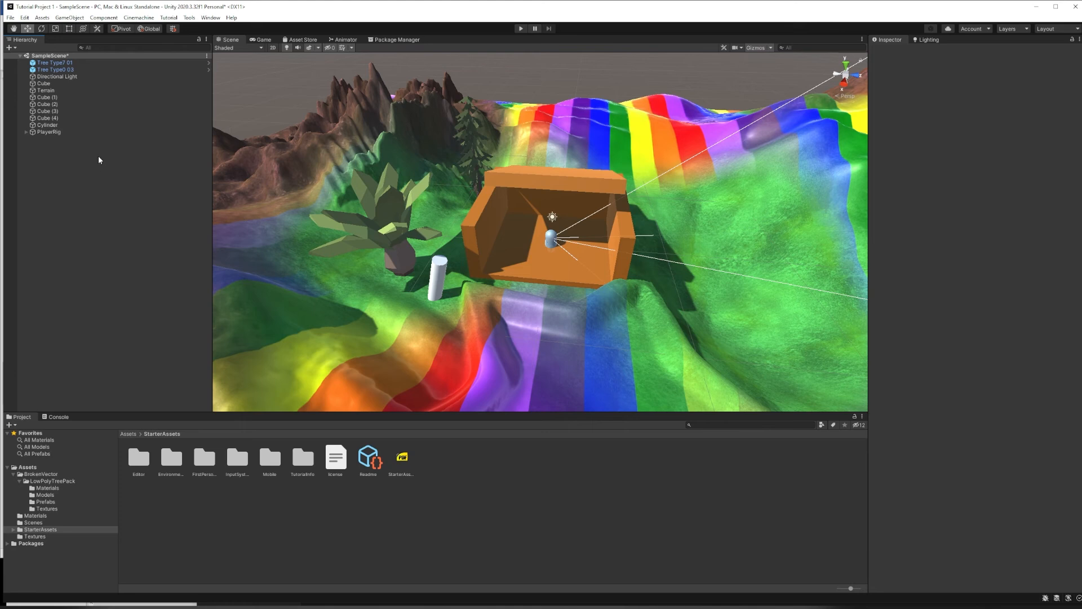
right_click(66, 167)
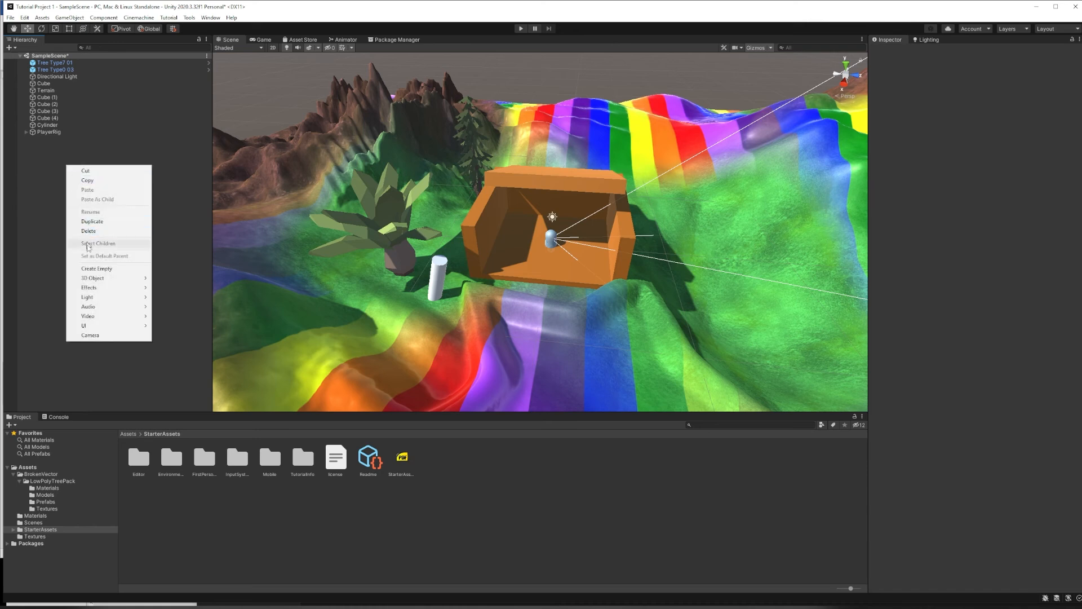
mouse_move(95, 278)
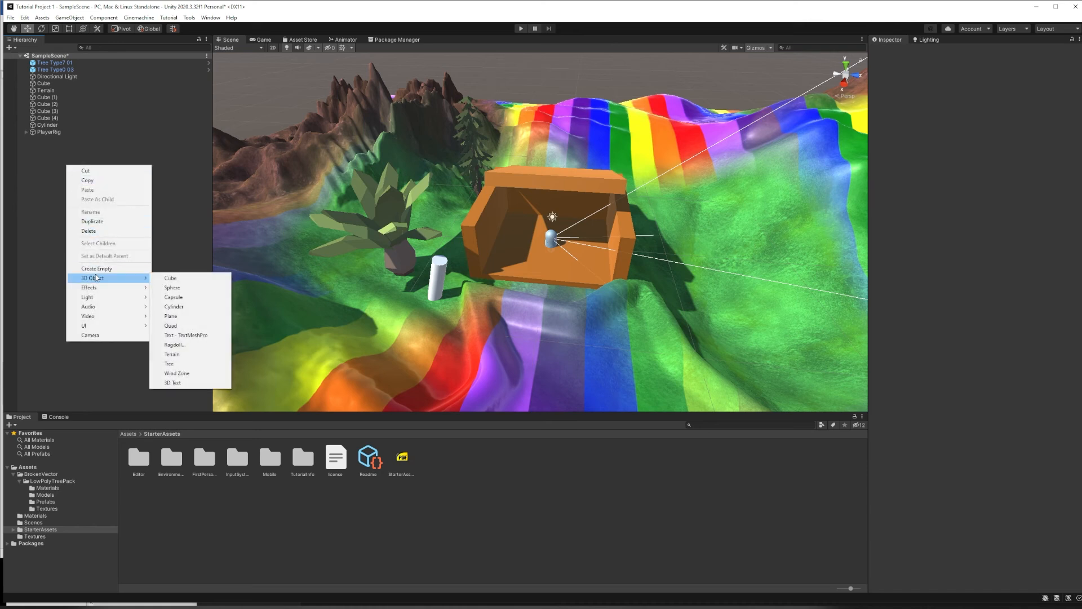
click(109, 336)
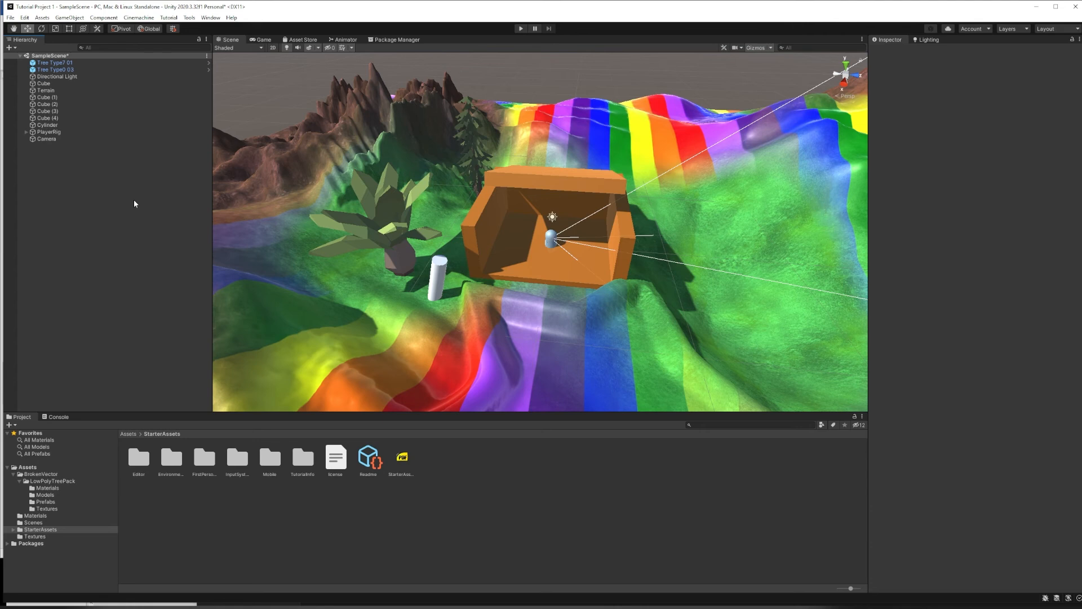
click(26, 133)
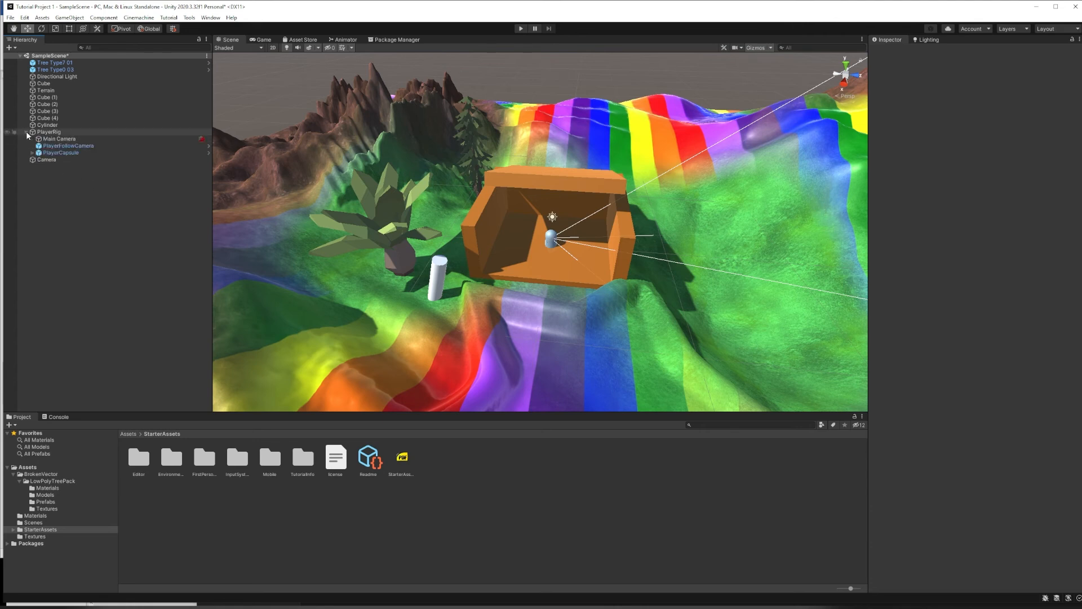
click(26, 132)
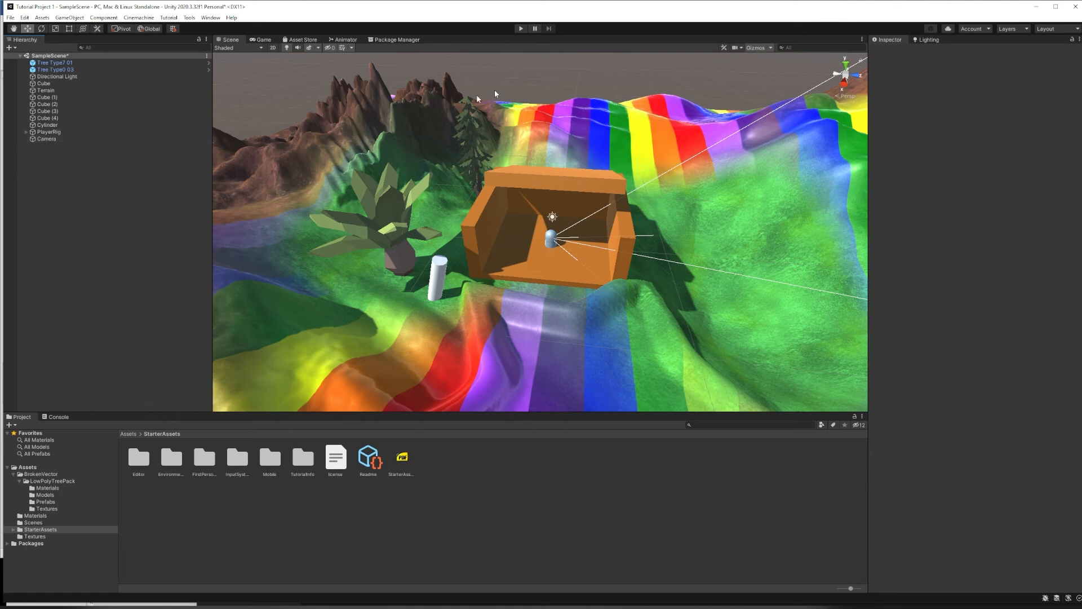
Play-test the scene with the extra camera, stop the game, and delete the extra Camera
click(522, 28)
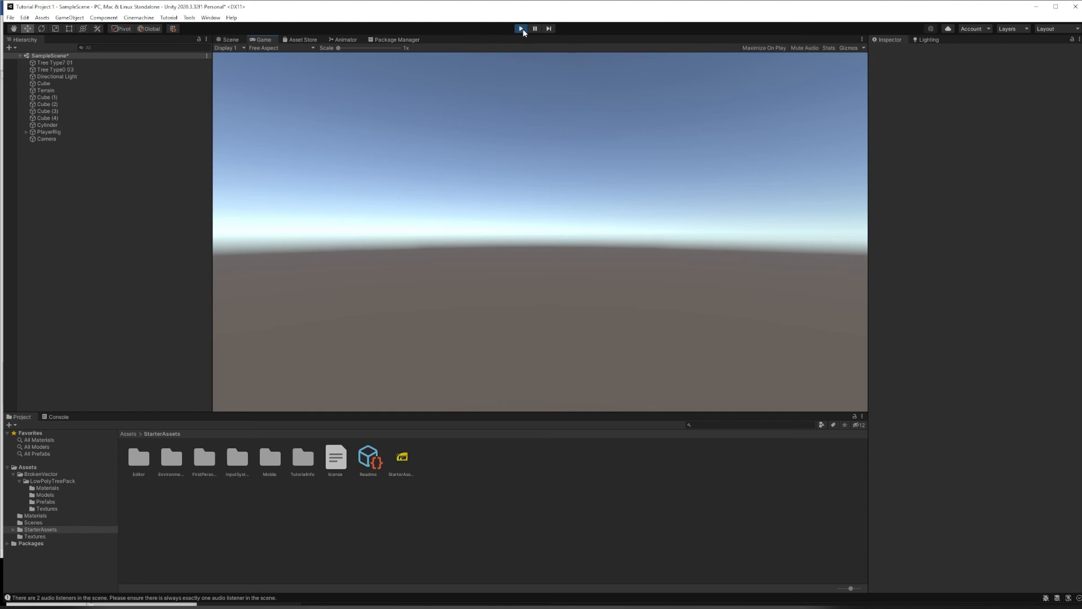
click(521, 28)
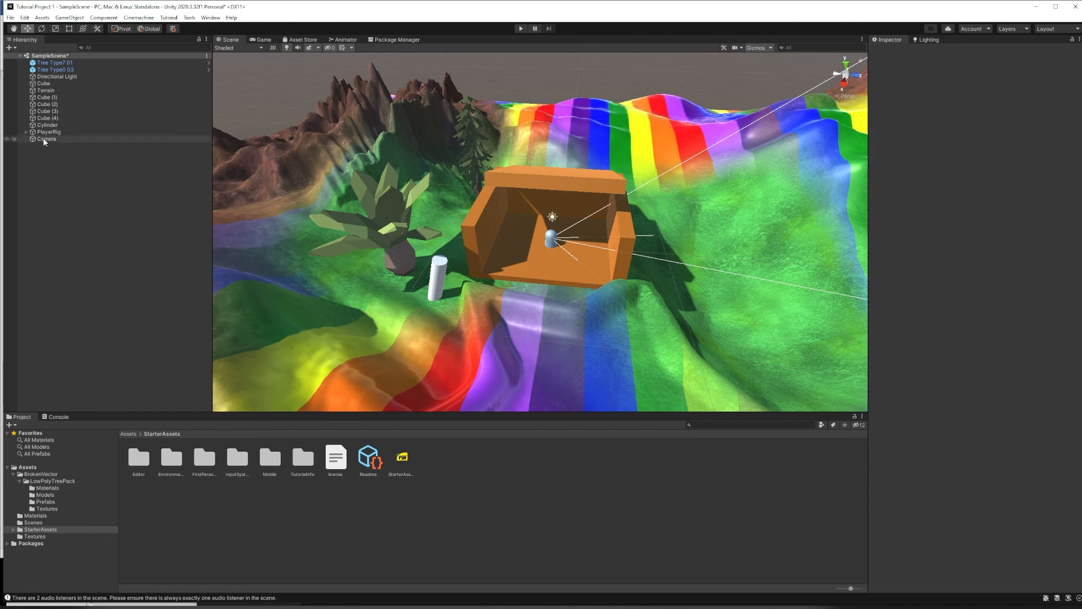
click(44, 139)
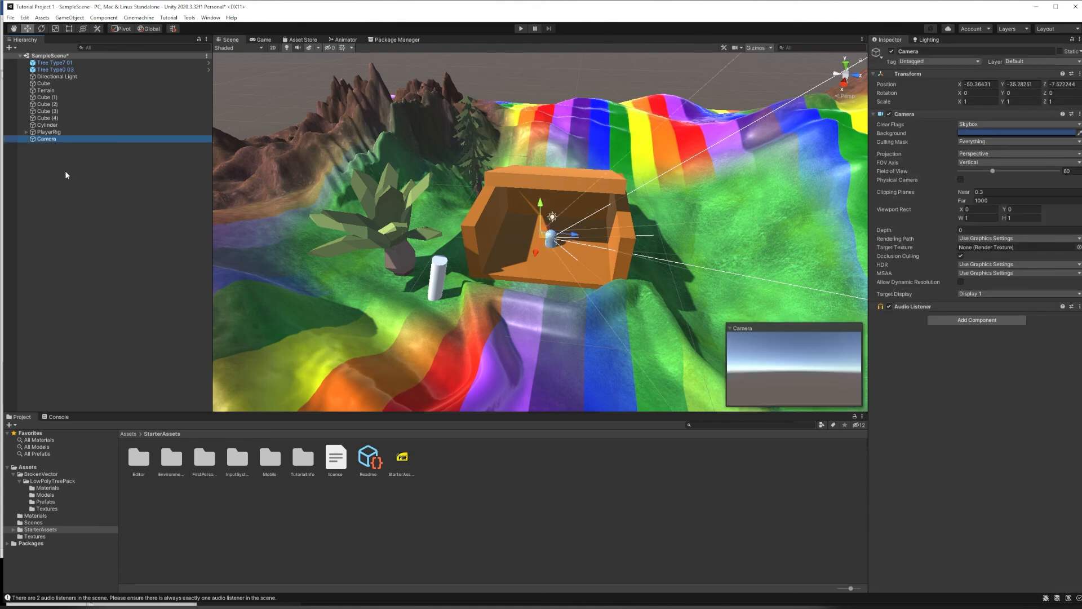
key(Delete)
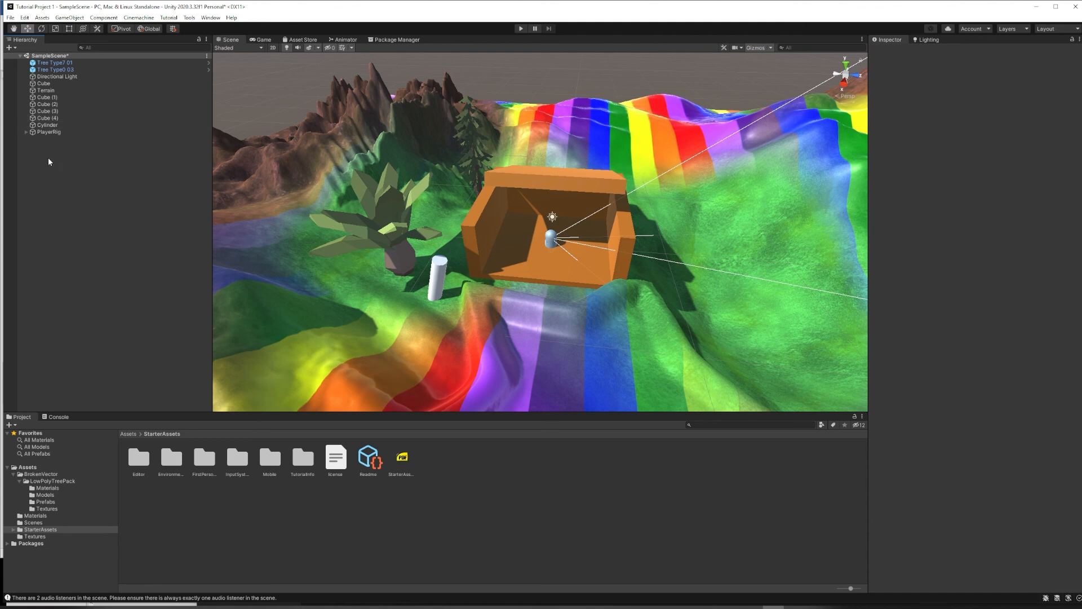
Examine the Active Input Handling options in the Player configuration of the Project Settings, keep the current choice, and close the settings
click(25, 17)
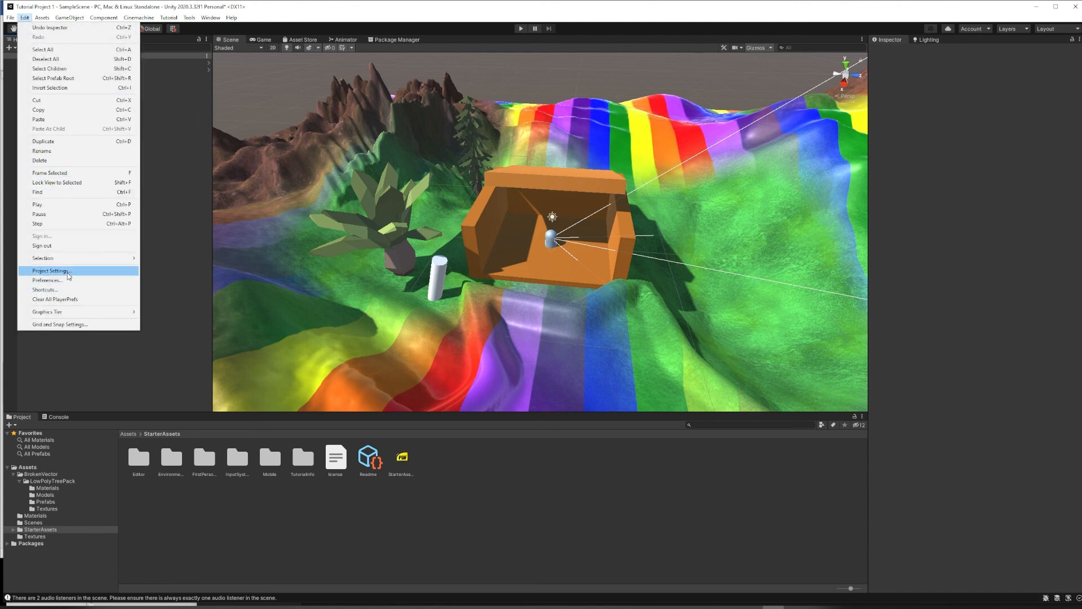
click(51, 271)
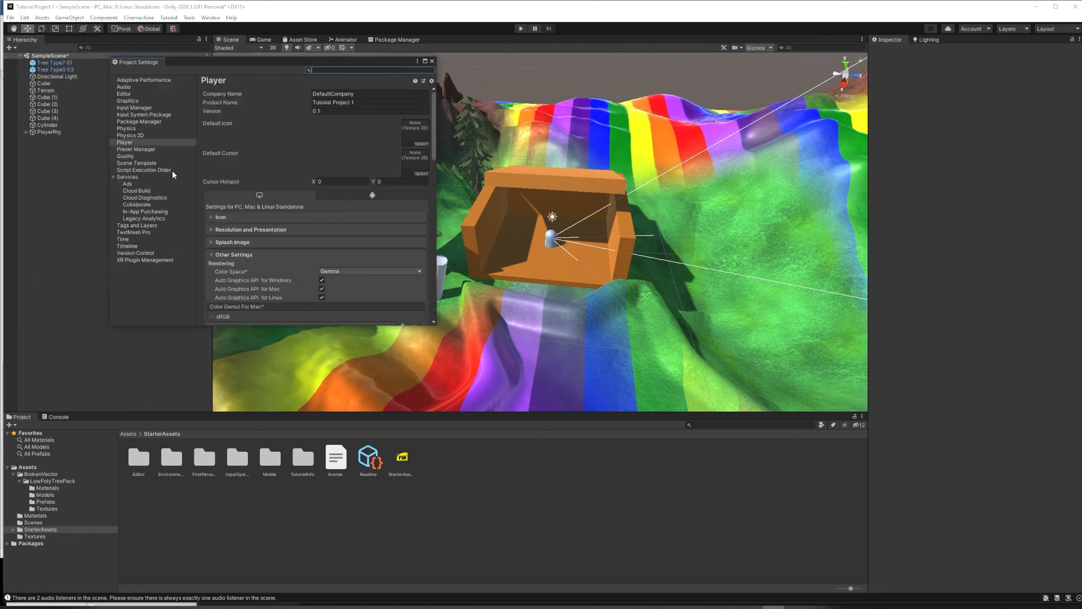
click(133, 142)
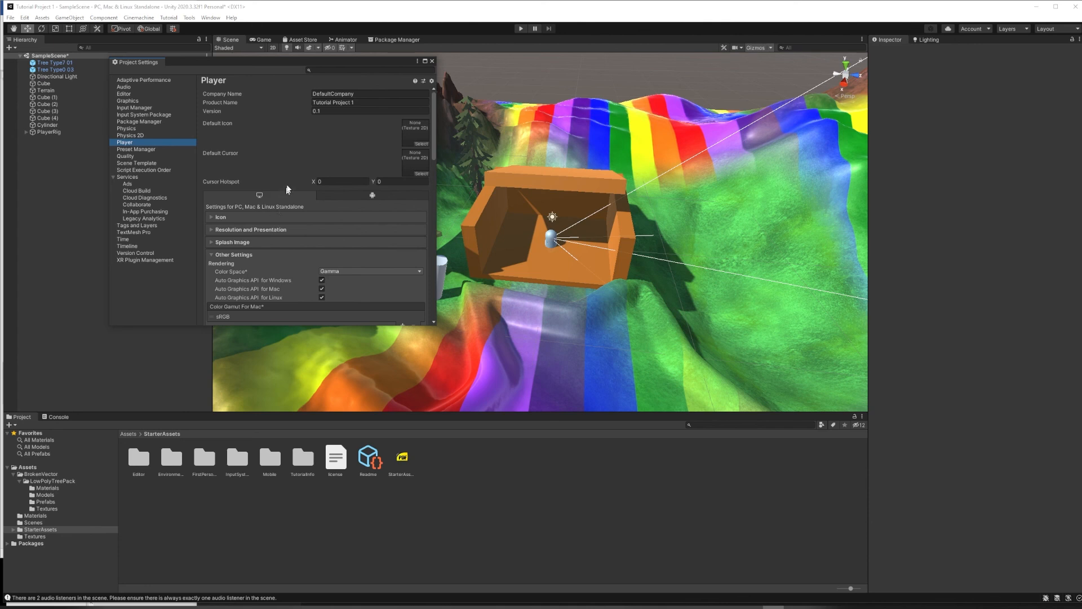
scroll(287, 186, down, 3)
scroll(288, 196, down, 5)
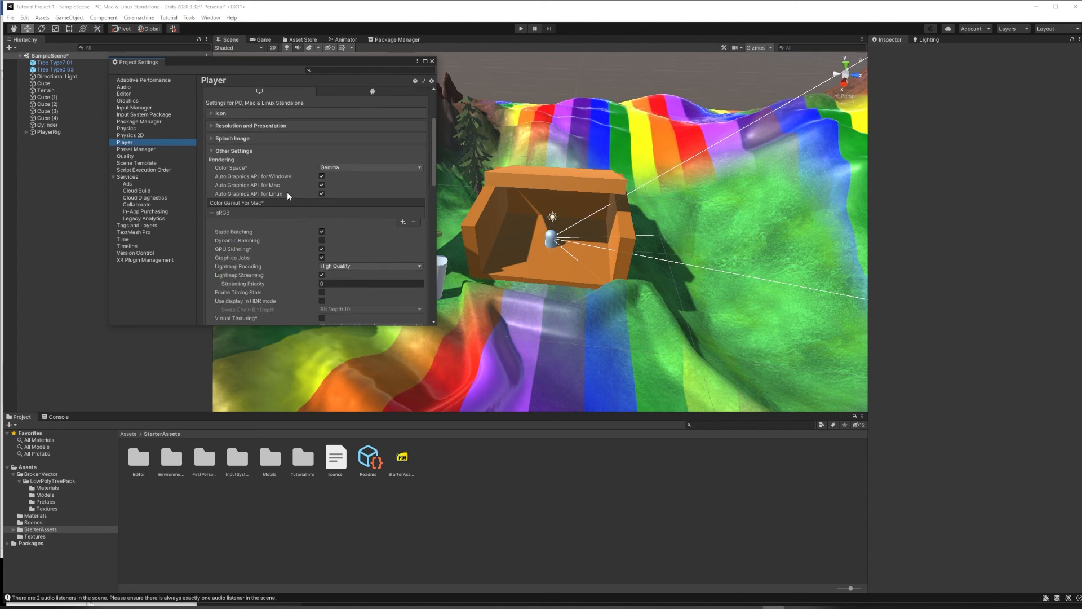
scroll(287, 197, down, 7)
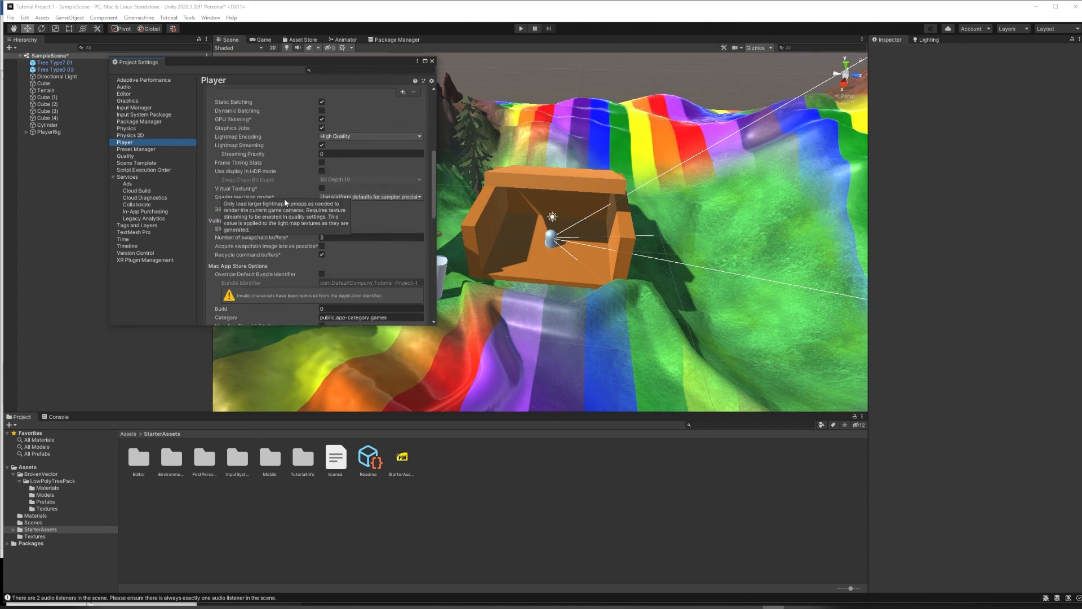
scroll(285, 209, down, 1)
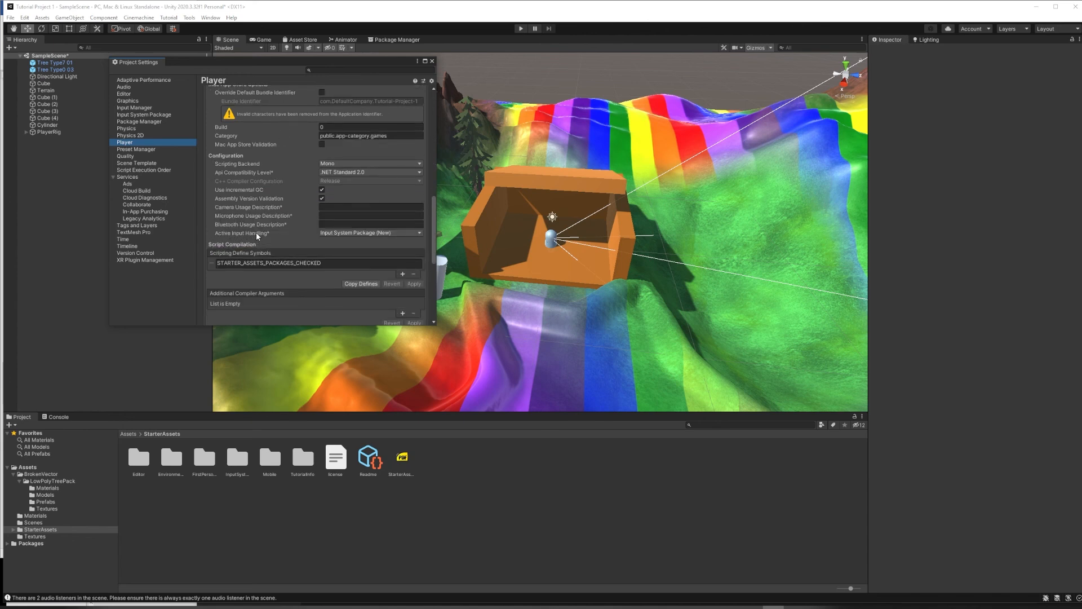
click(405, 233)
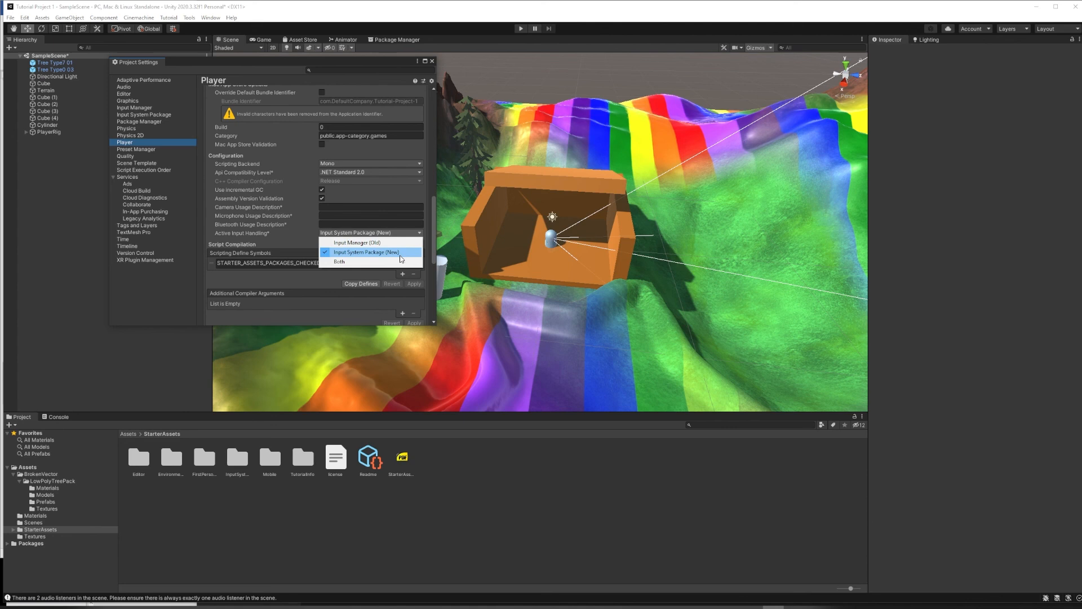
click(292, 237)
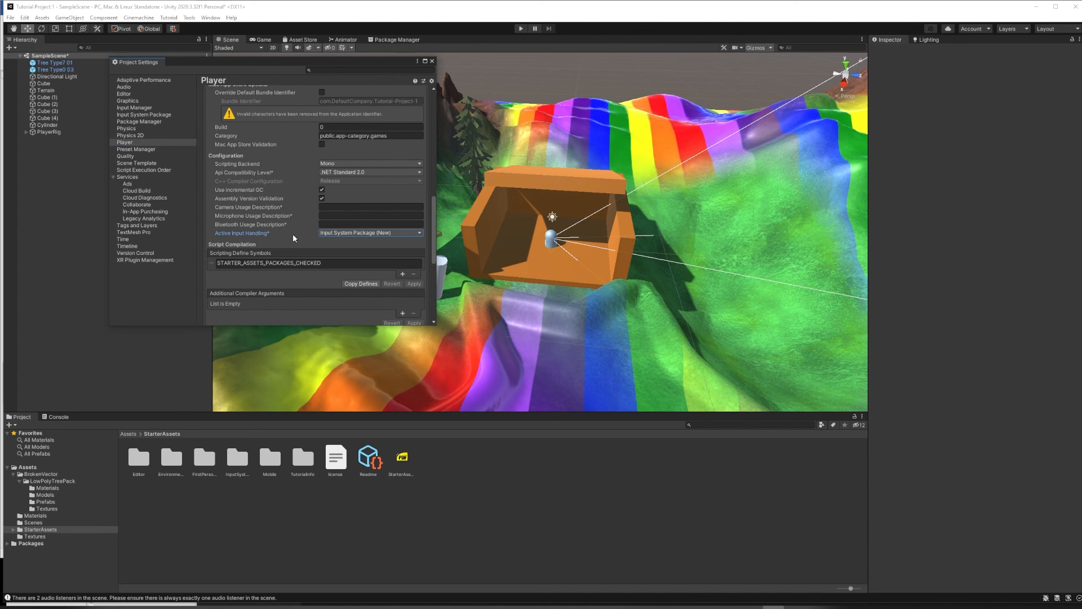
click(433, 60)
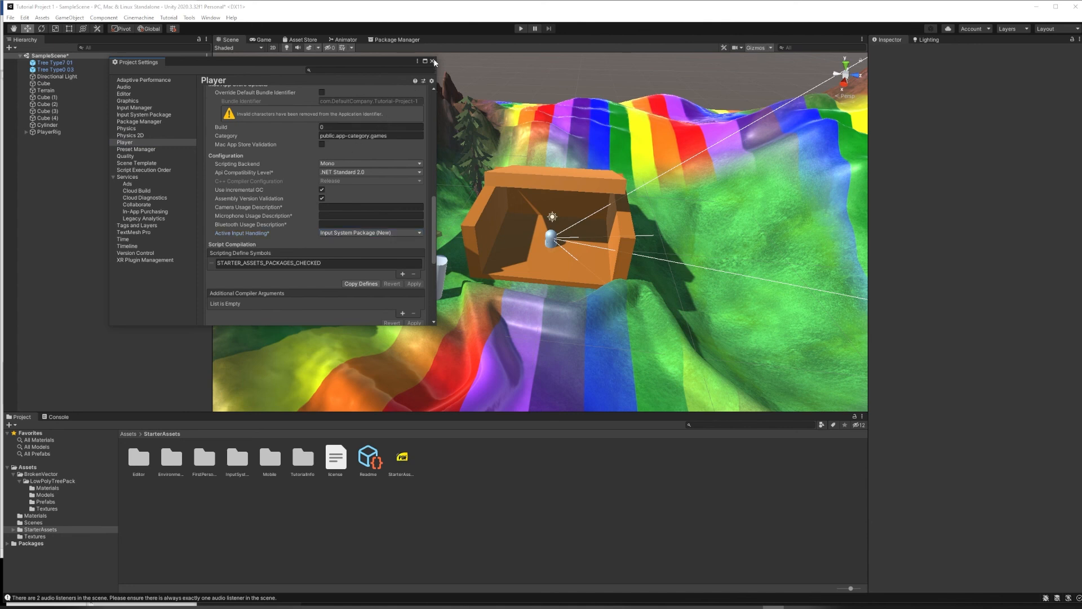